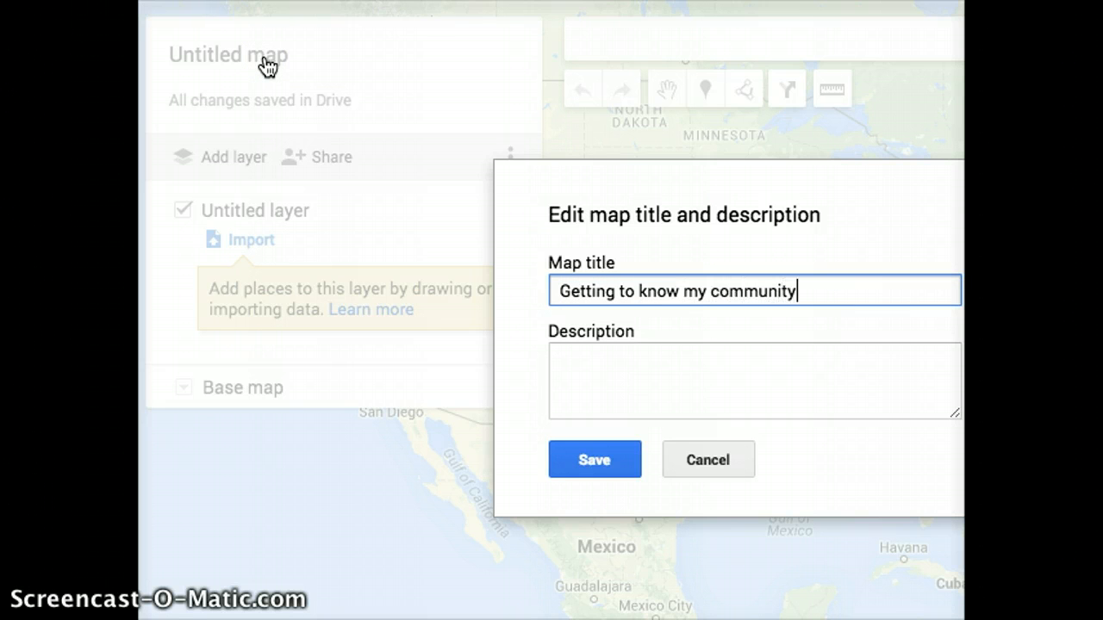
- Save the map title "Getting to know my community"
left_click(592, 460)
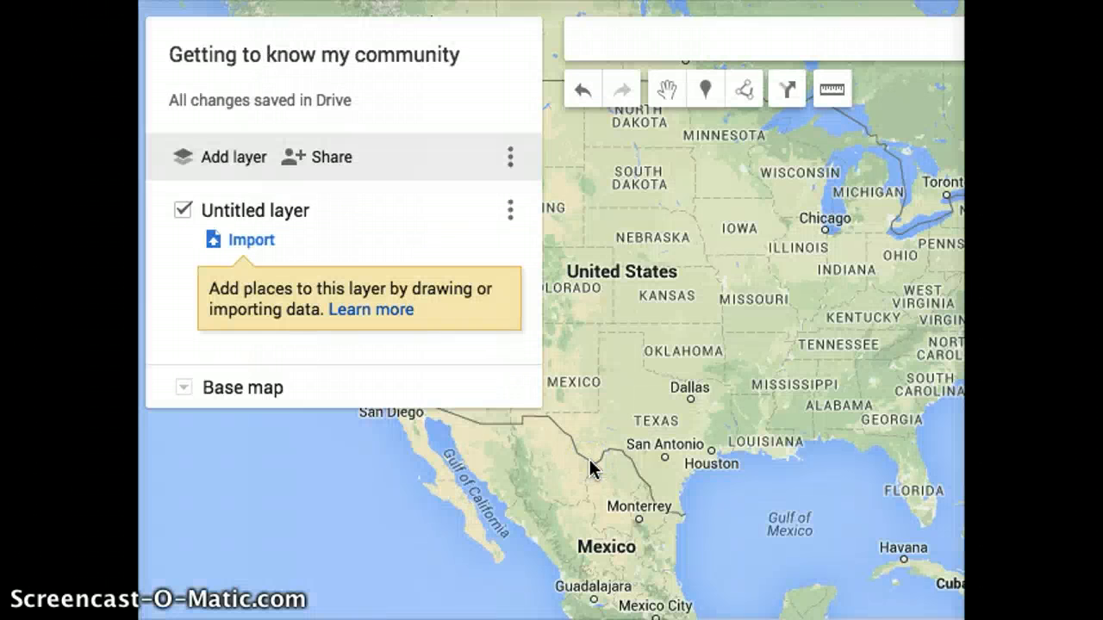
- Search for "washington school wyck" and add Washington Elementary School in Wyckoff to the map
left_click(602, 44)
type("w")
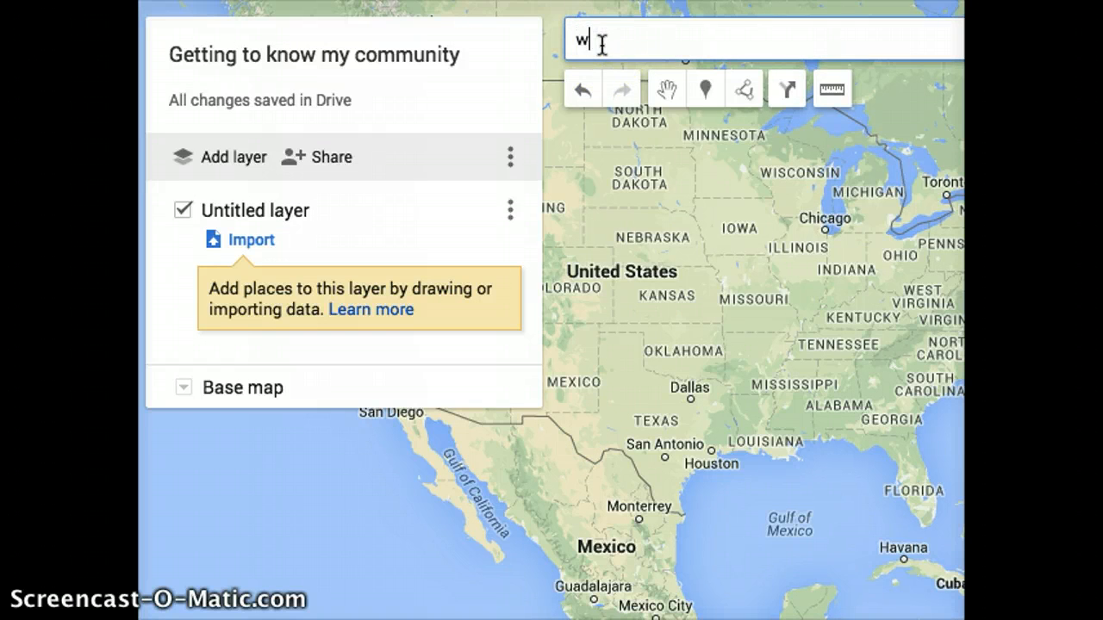
type("ashigng")
key("BackSpace")
key("BackSpace")
key("BackSpace")
type("ng")
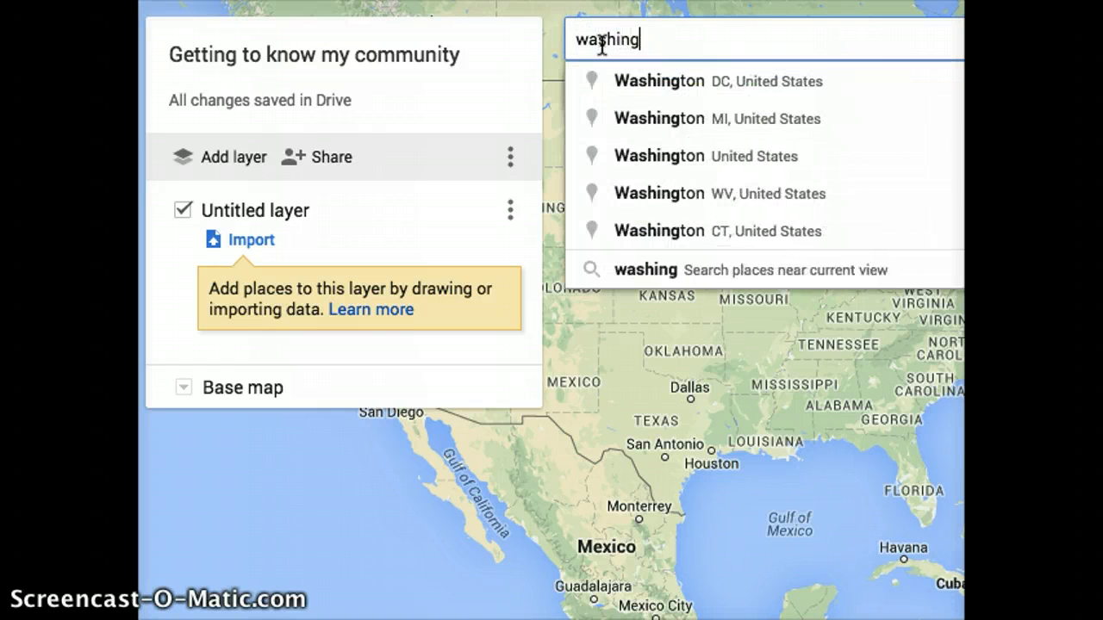
type("ton school wy")
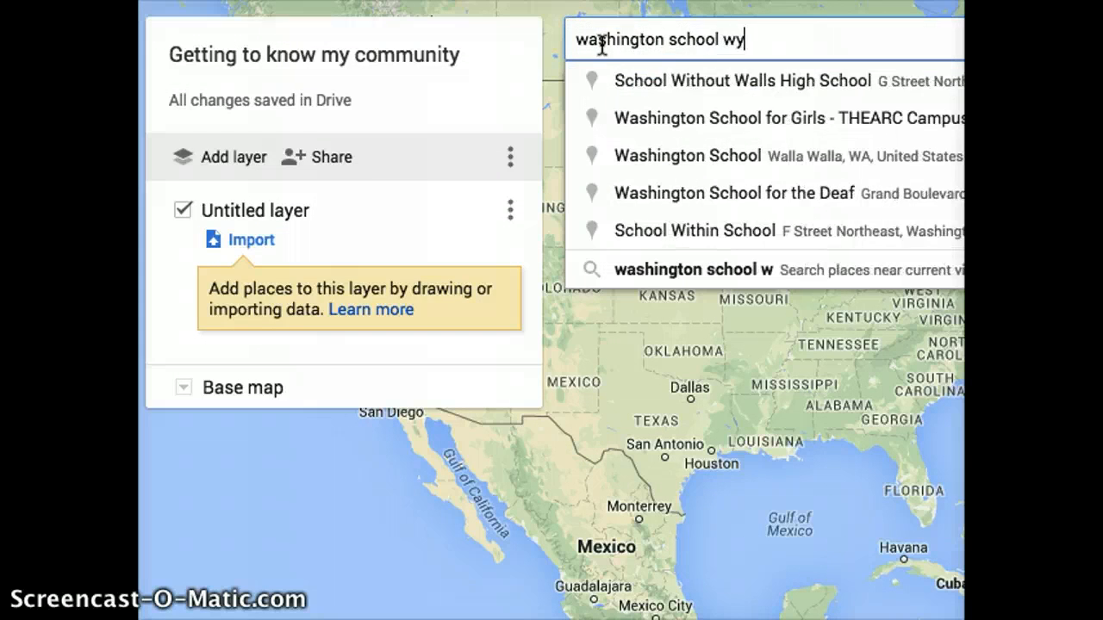
type("ck")
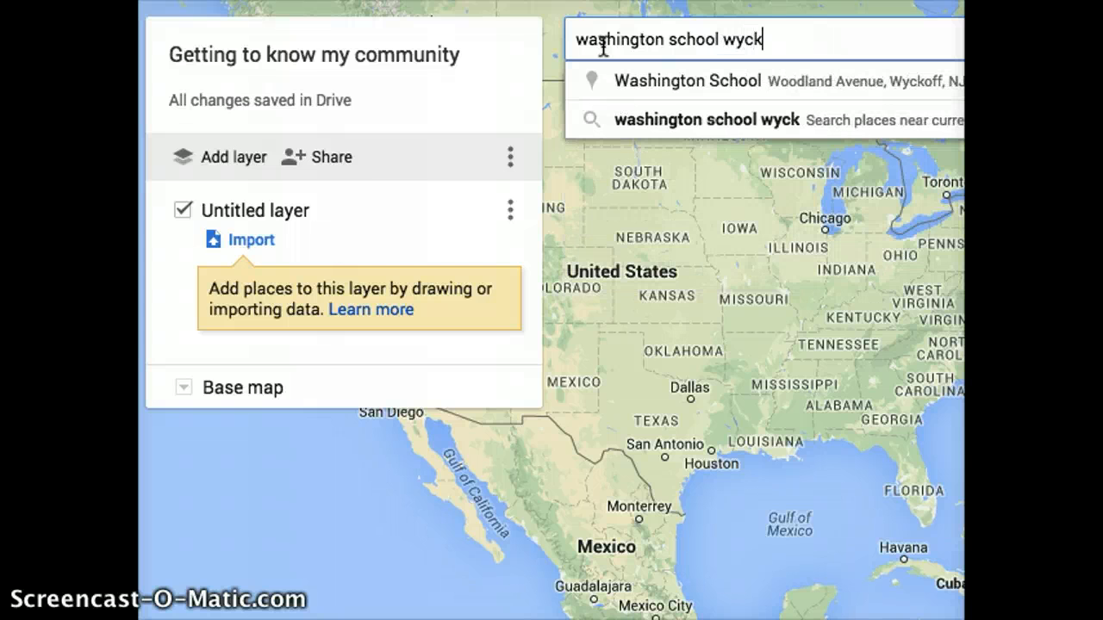
left_click(693, 82)
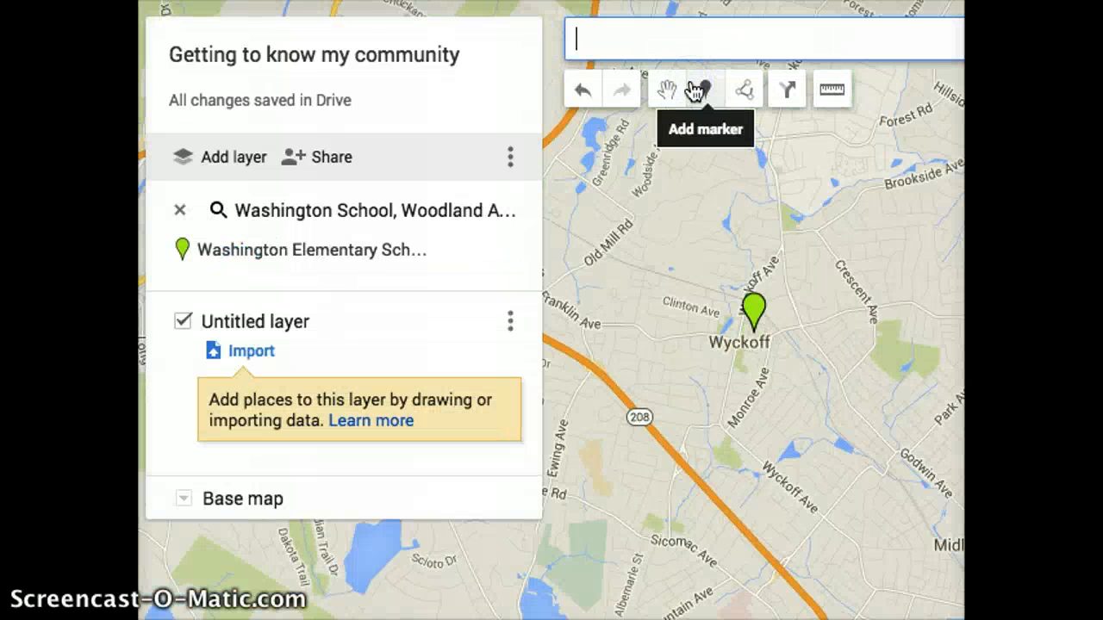
left_click(754, 344)
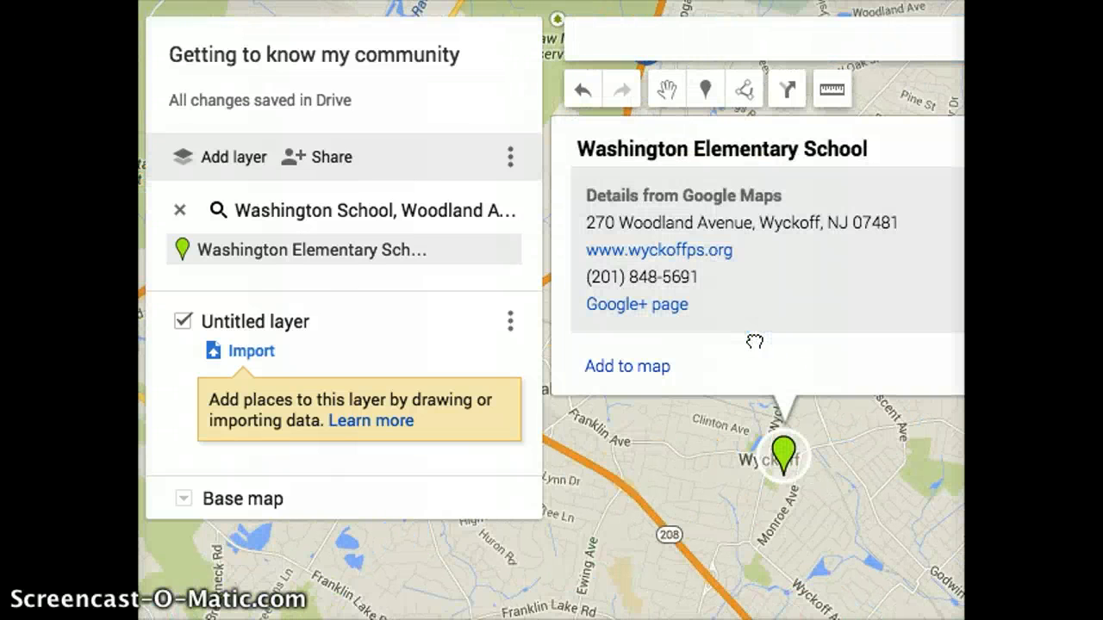
left_click(655, 372)
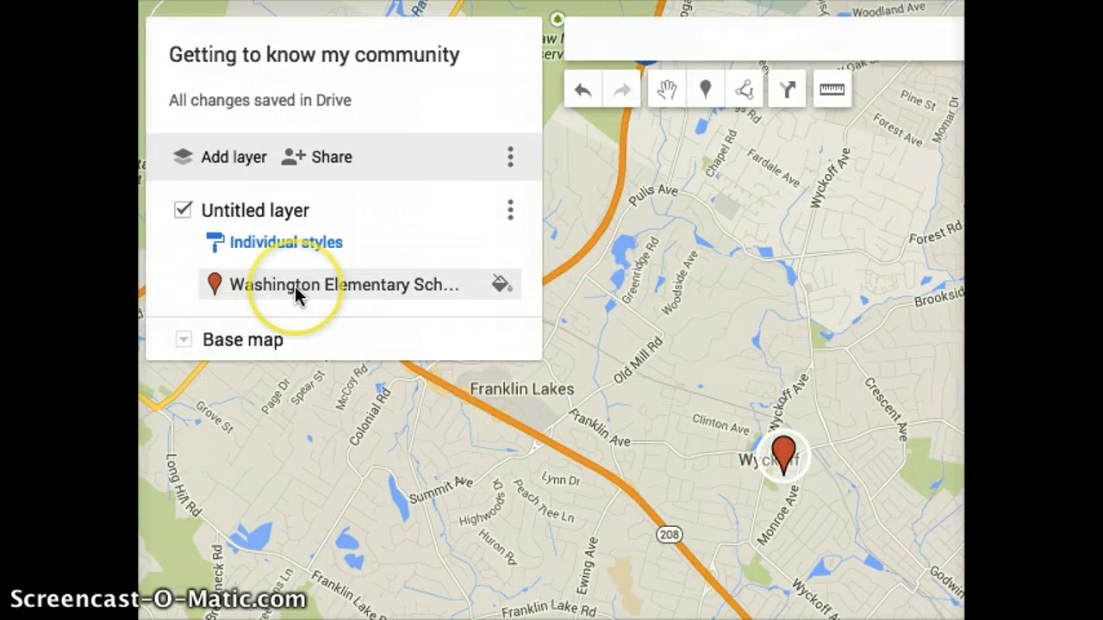
- Search for "lincoln el" and add Lincoln Elementary School in Wyckoff to the map
left_click(598, 49)
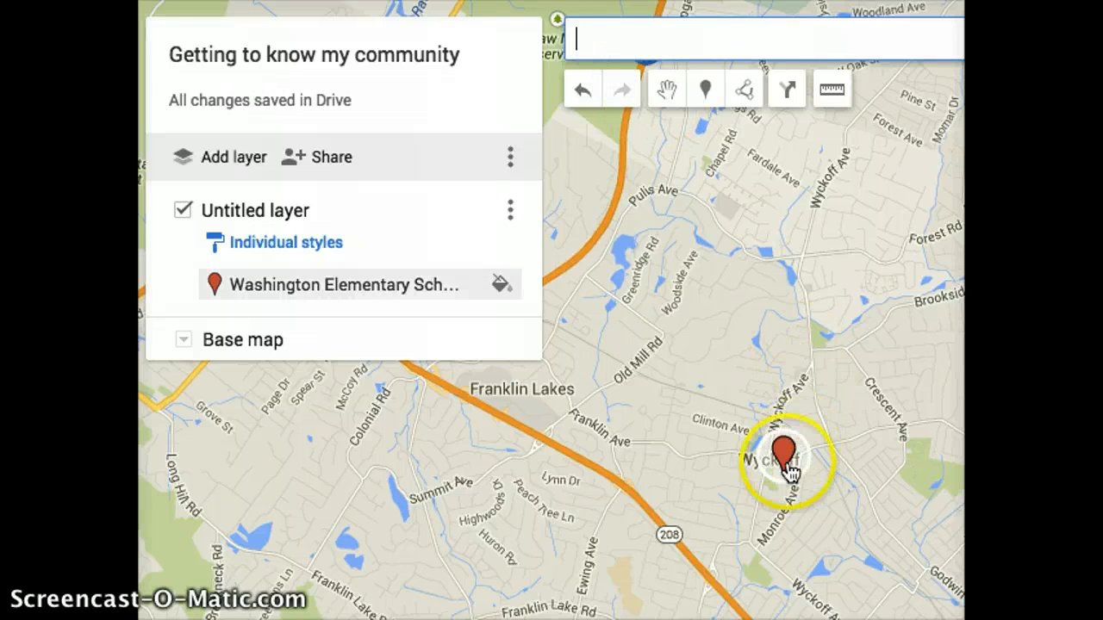
type("lincoln")
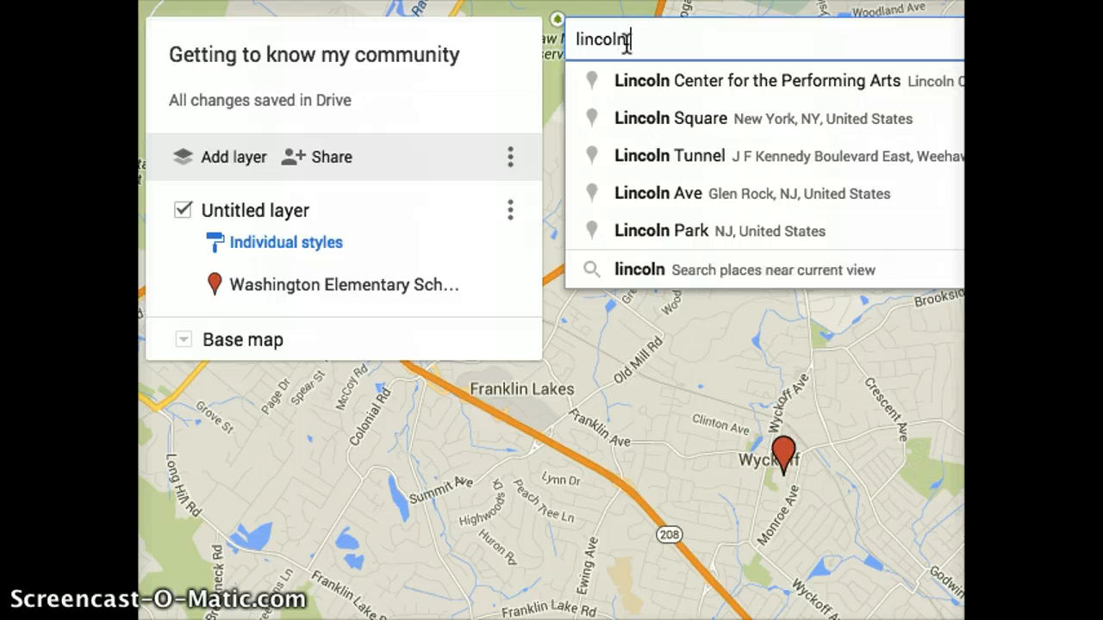
type(" el")
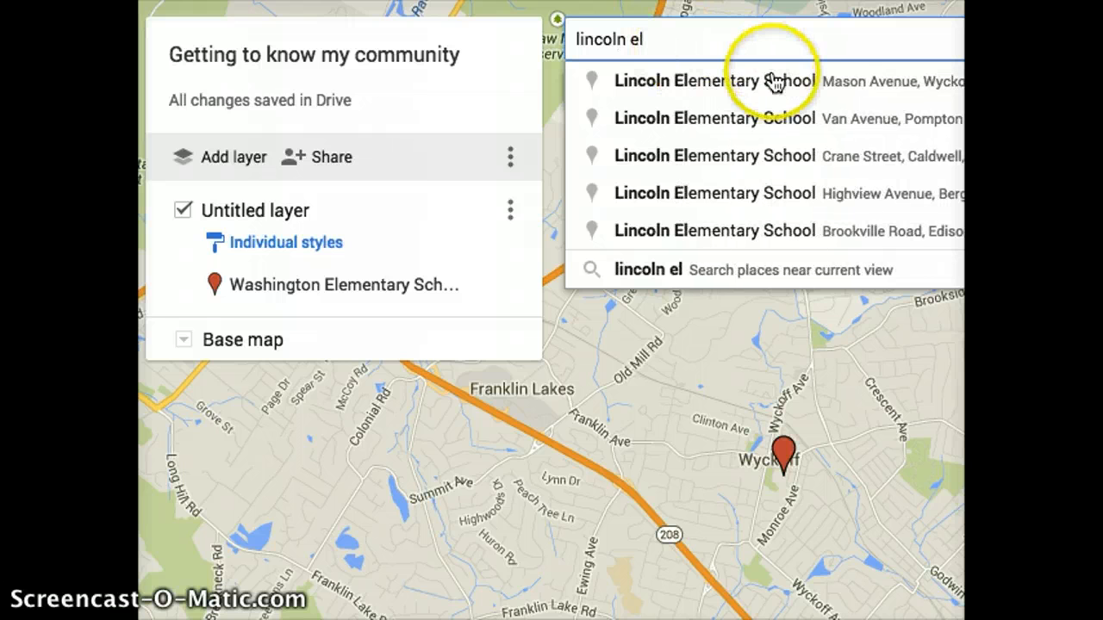
left_click(774, 89)
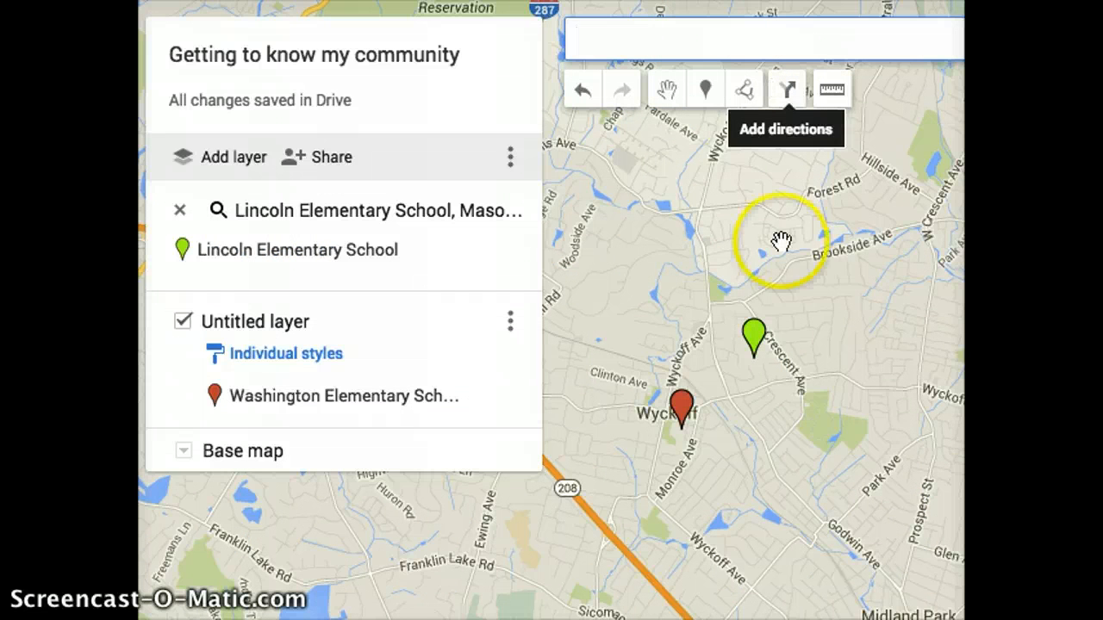
left_click(755, 362)
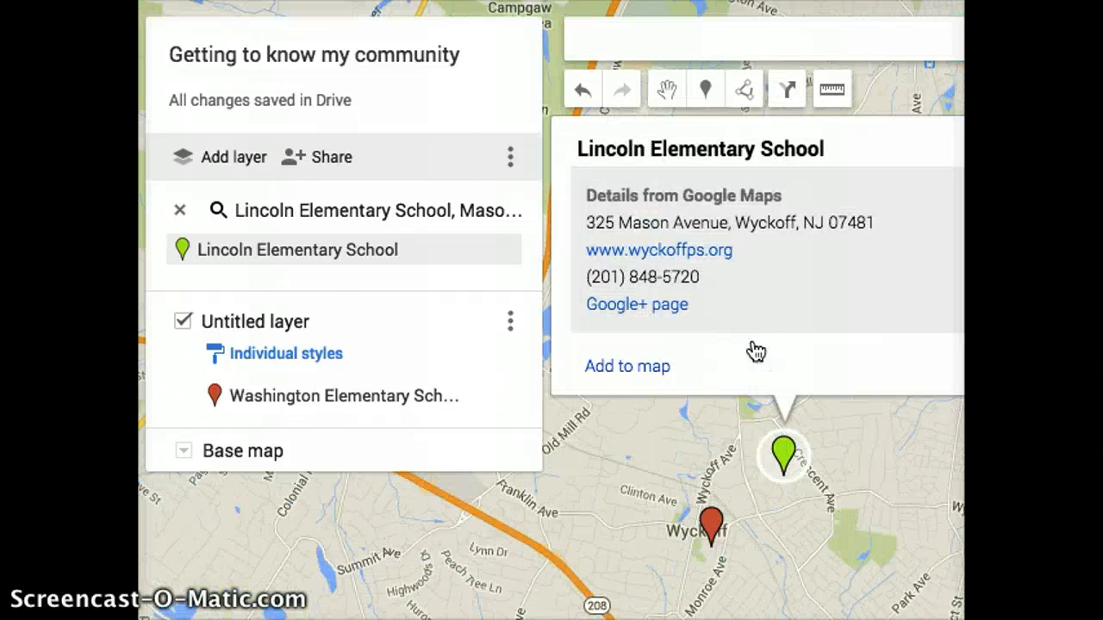
left_click(654, 365)
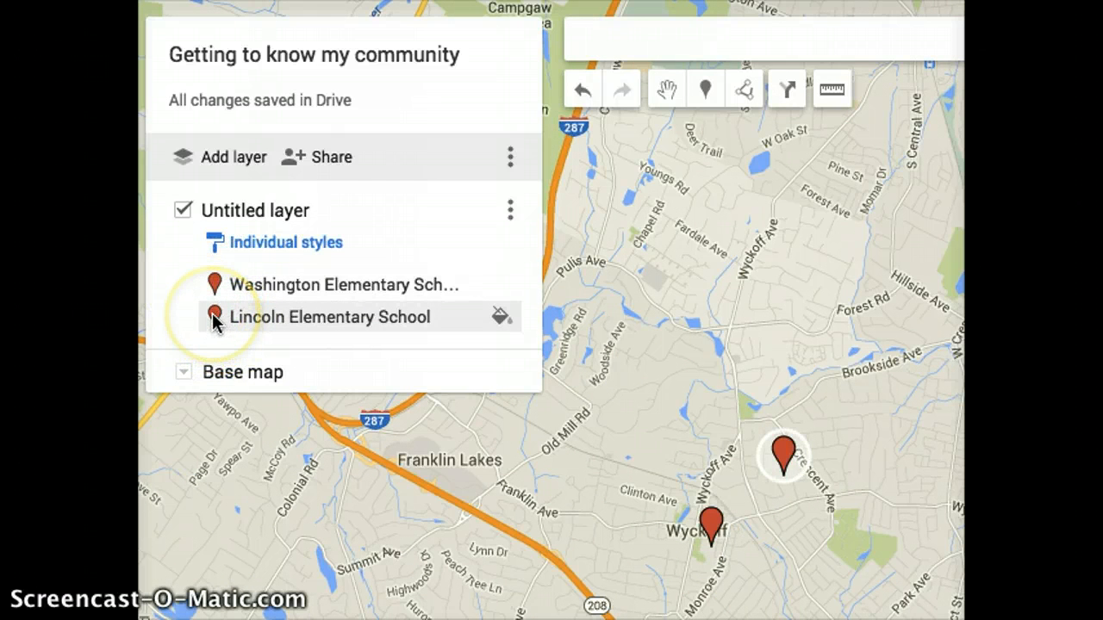
- Change the Lincoln Elementary School marker's color to blue
left_click(505, 324)
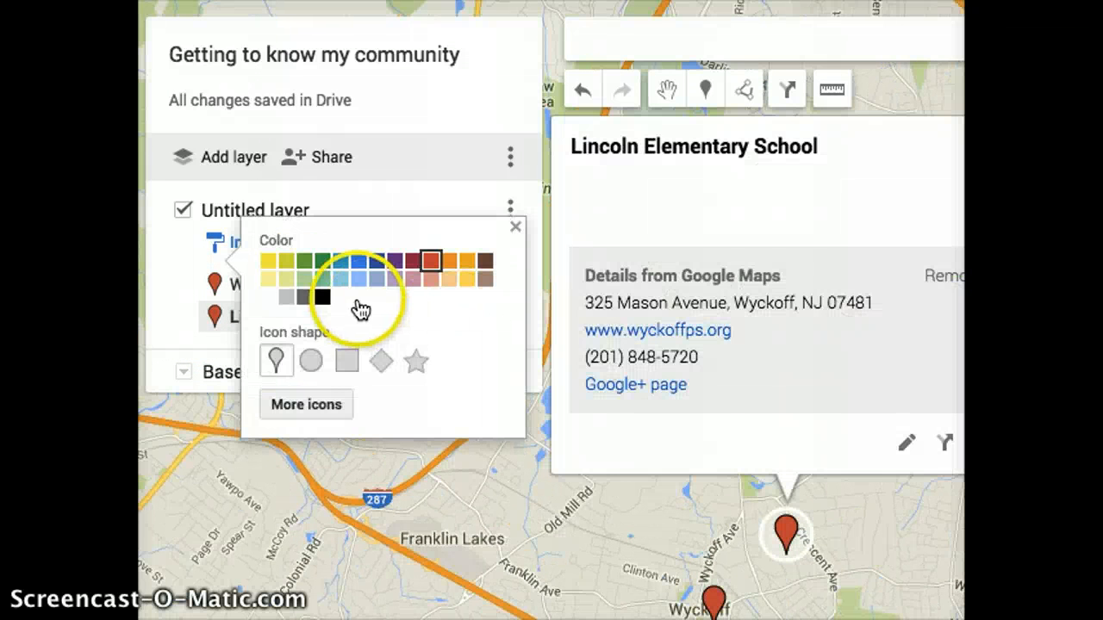
left_click(357, 264)
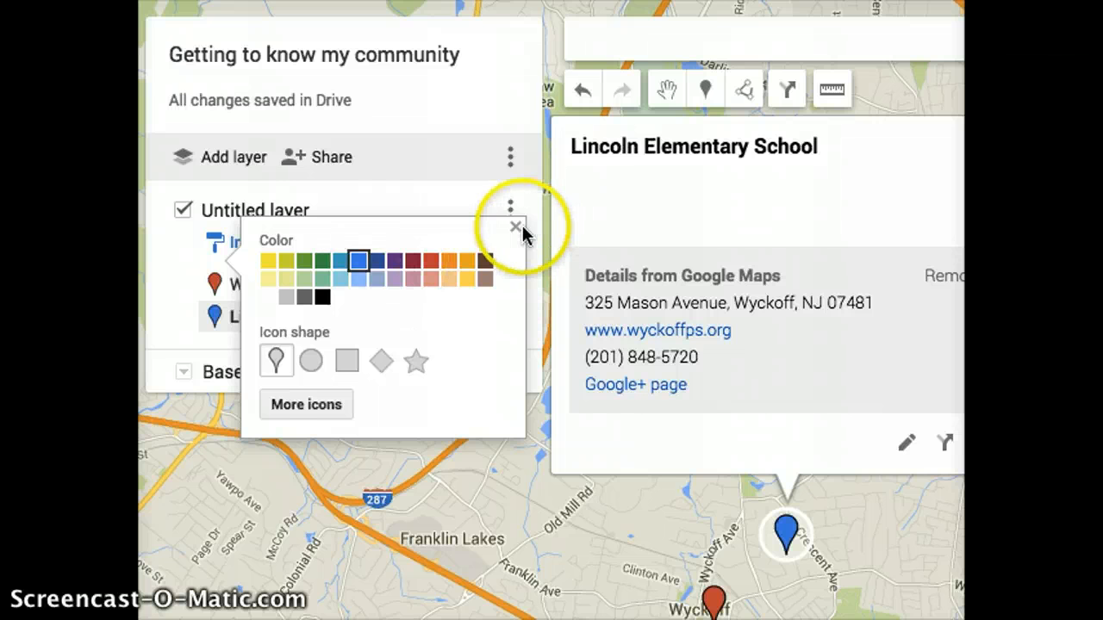
left_click(516, 227)
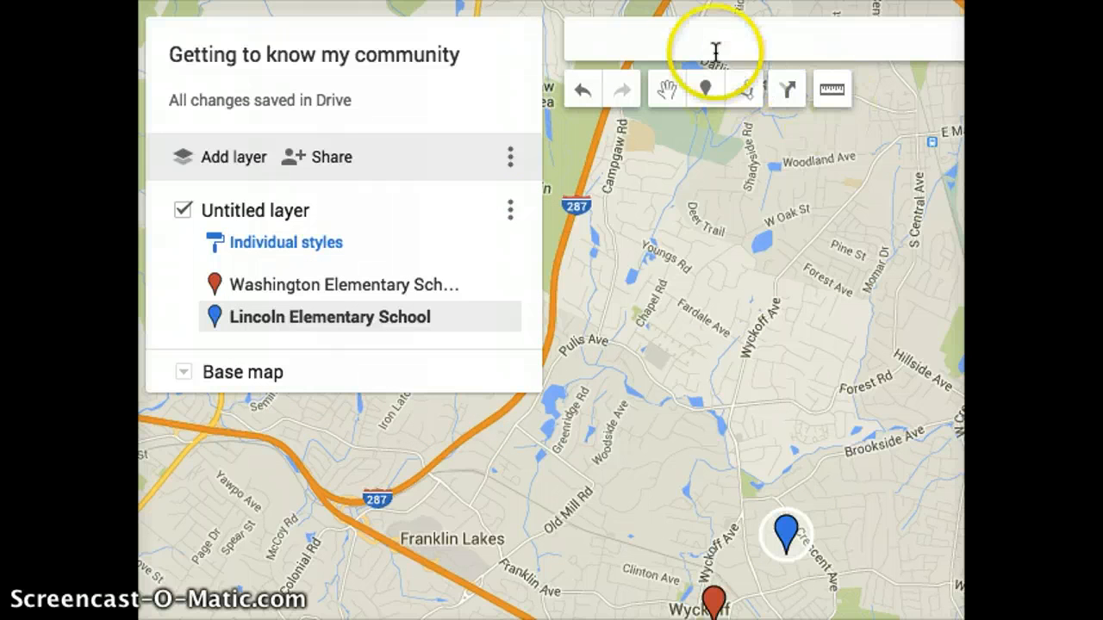
- Search for "sicom" and add Sicomac Elementary School in Wyckoff to the map
left_click(698, 39)
type("sicom")
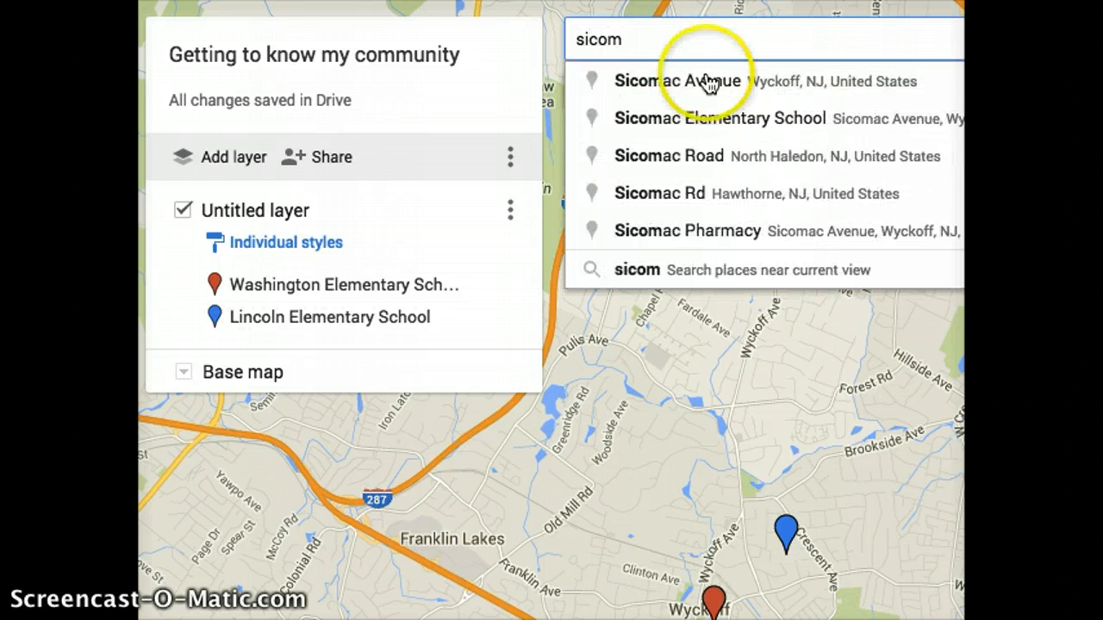
left_click(706, 124)
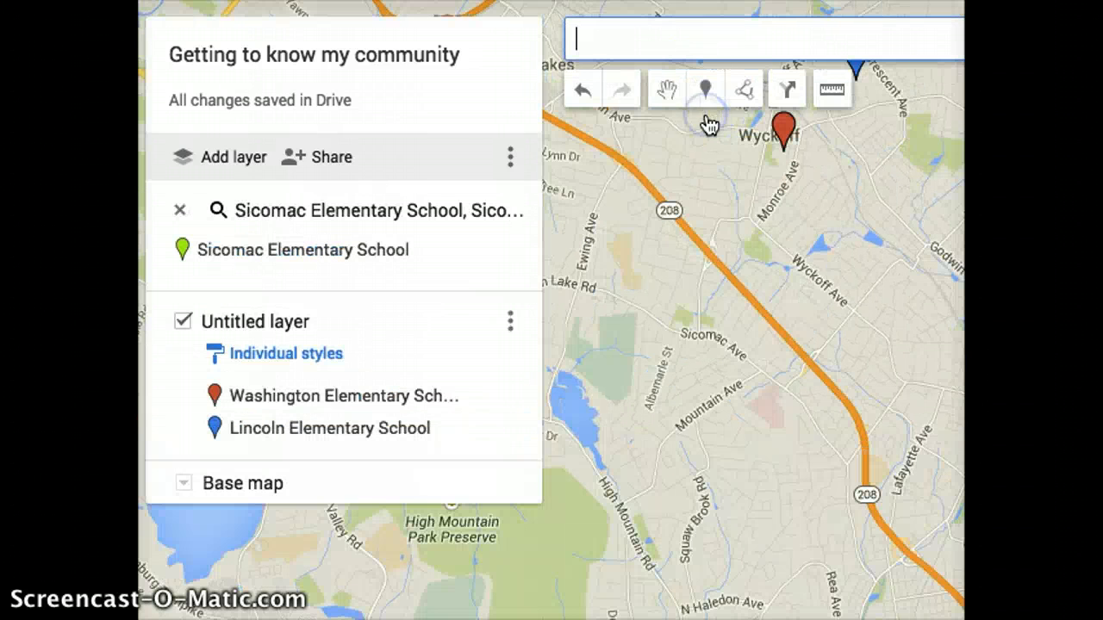
left_click(755, 340)
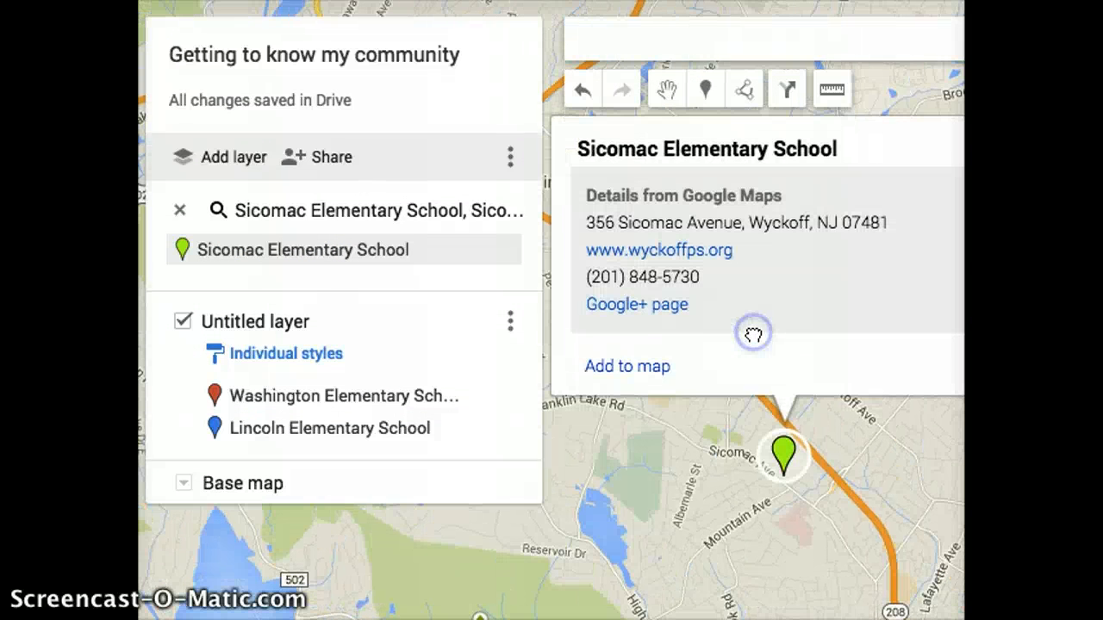
left_click(632, 369)
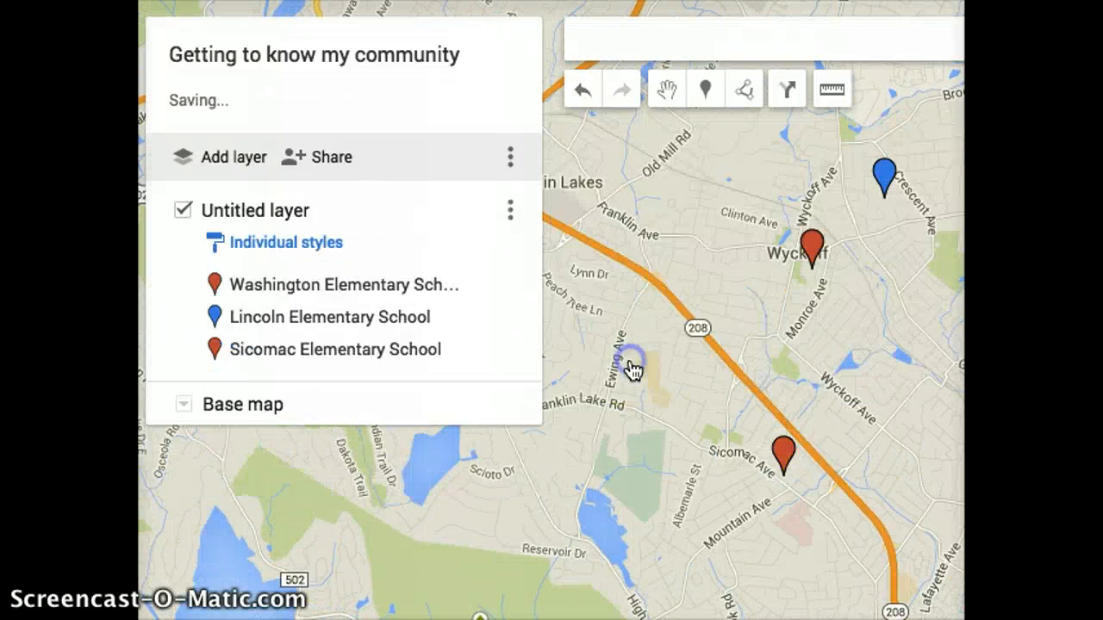
- Change the Sicomac Elementary School marker's color to orange and close its details
left_click(504, 350)
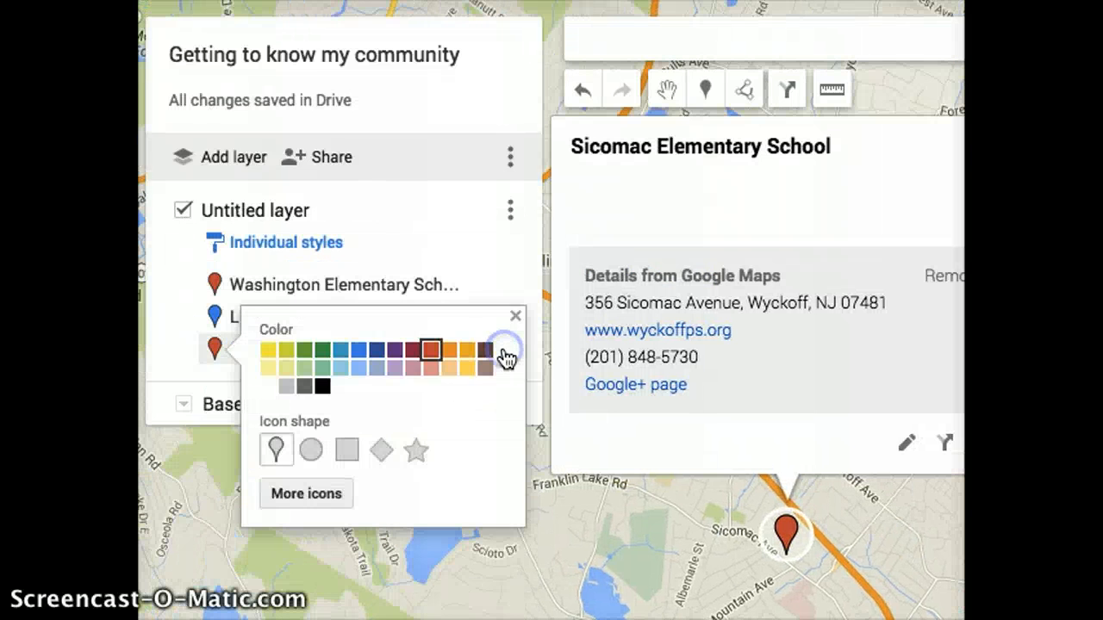
left_click(449, 352)
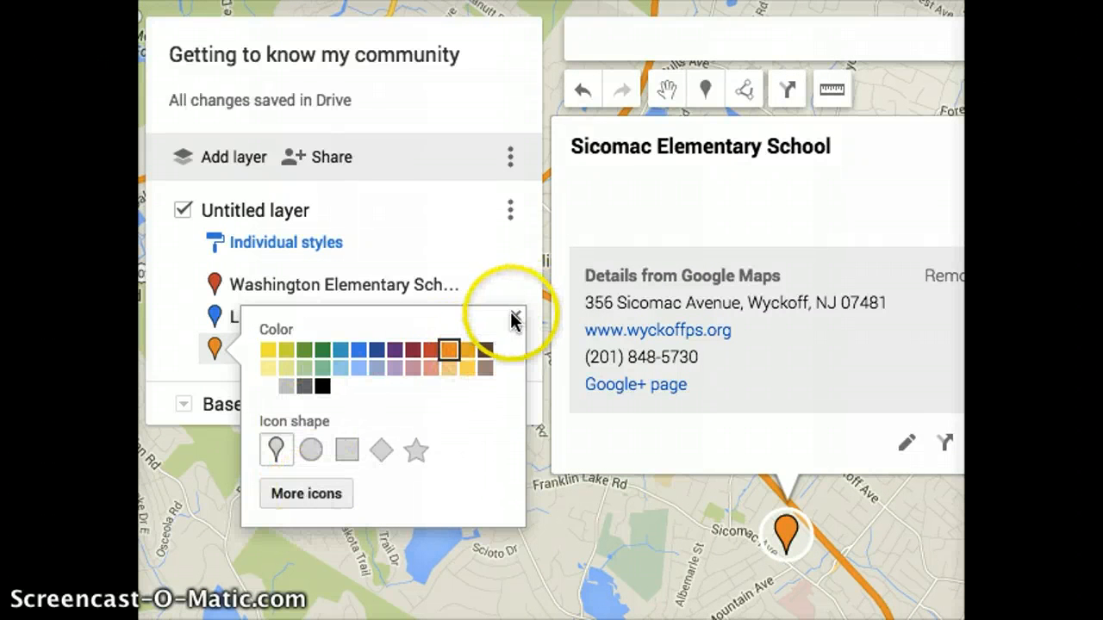
left_click(513, 317)
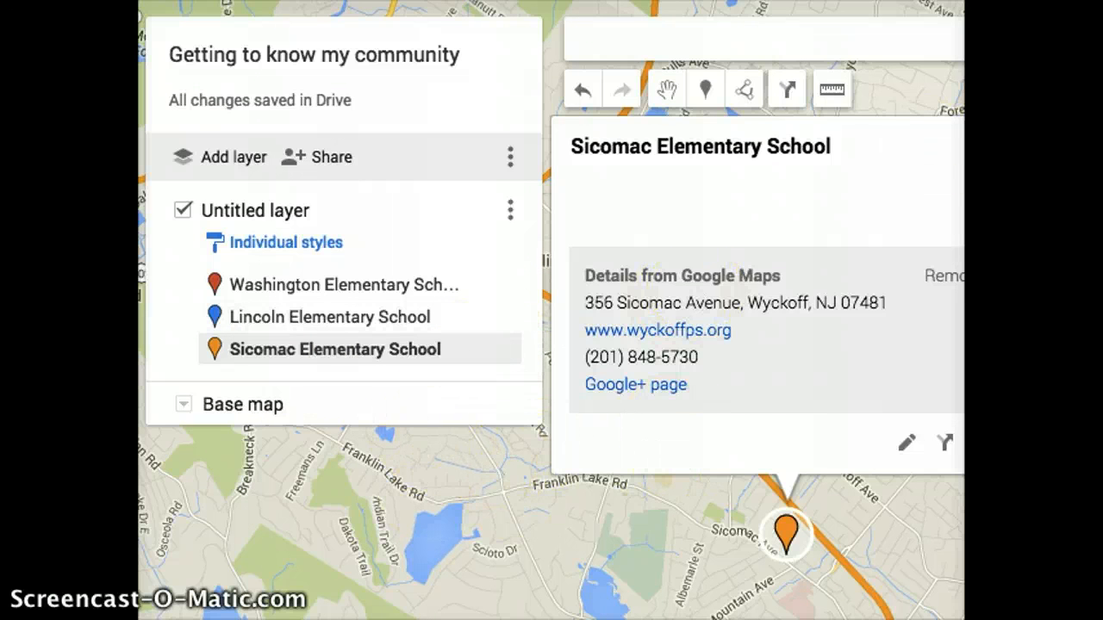
key("Escape")
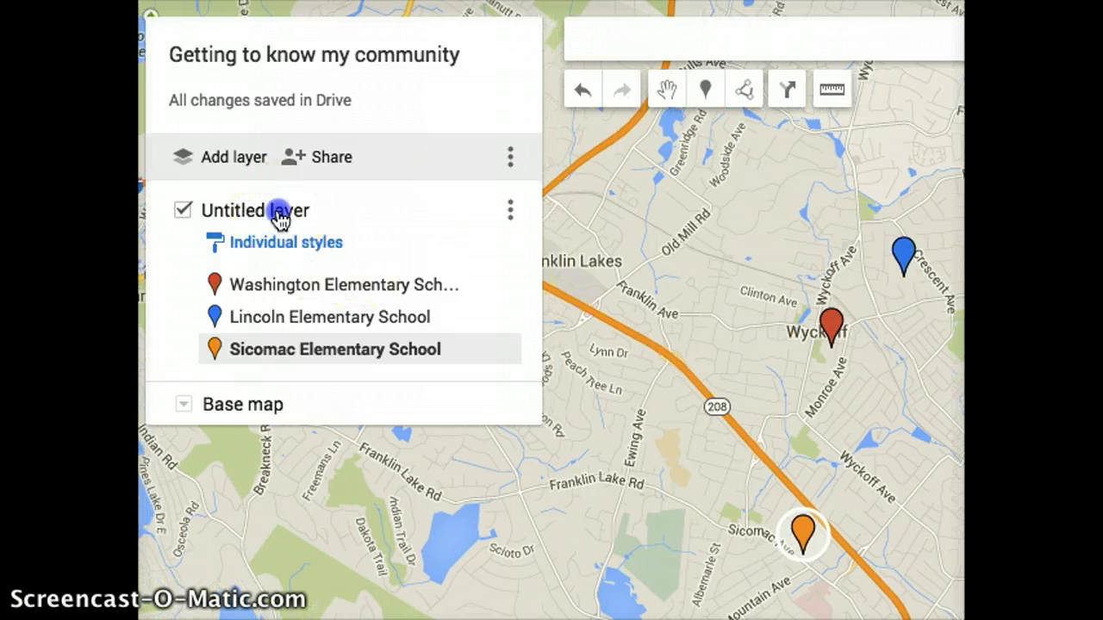
- Rename the untitled layer holding the three school markers as "Wyckoff Schools"
left_click(275, 211)
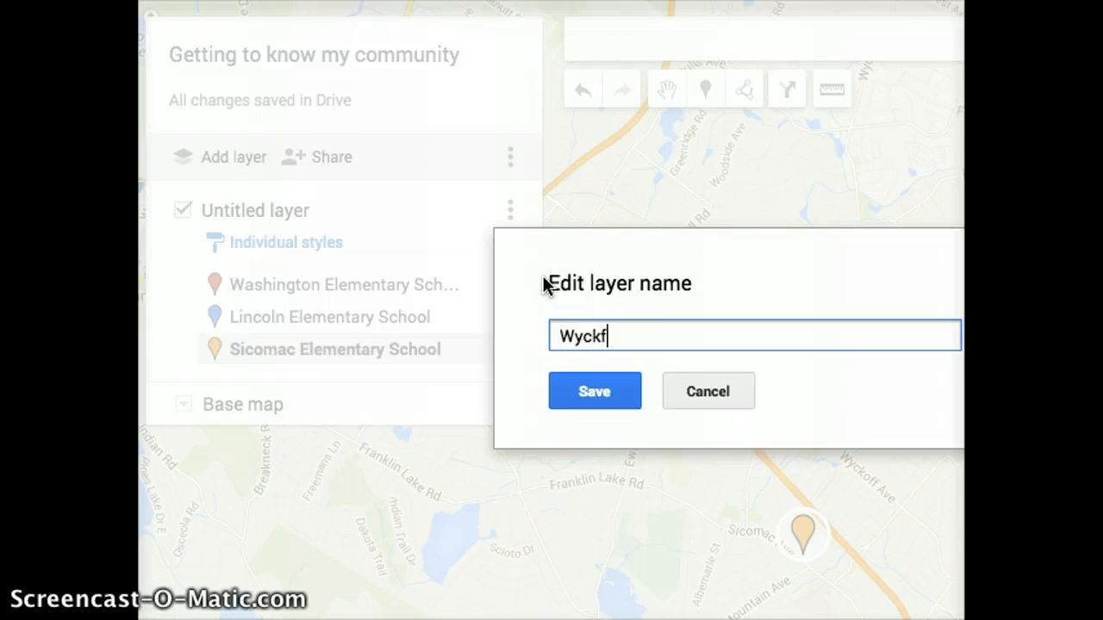
type("s")
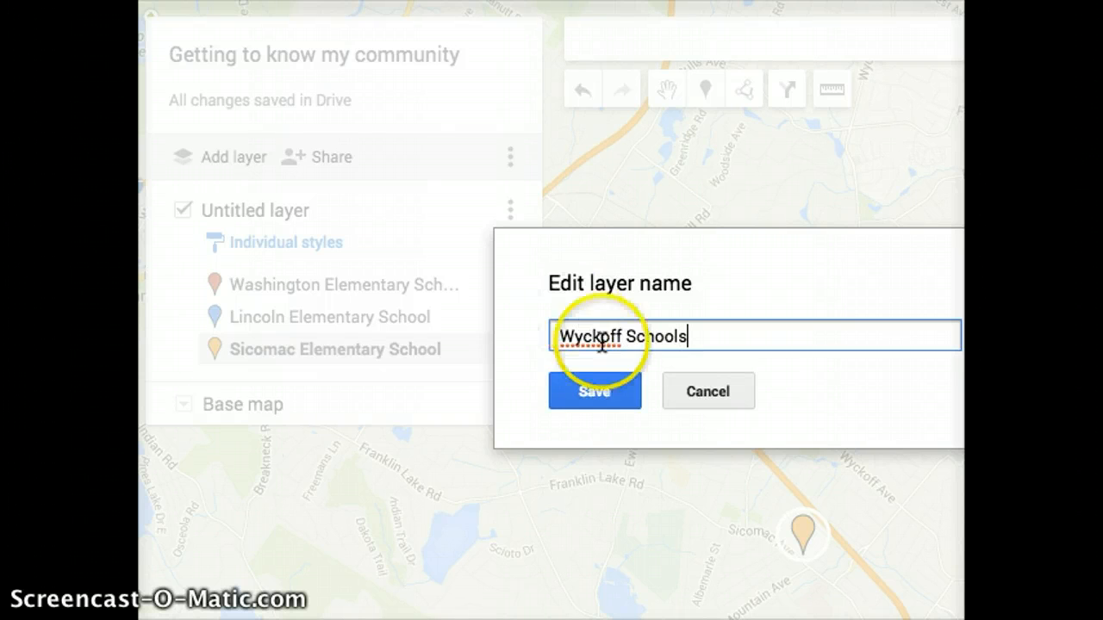
left_click(605, 396)
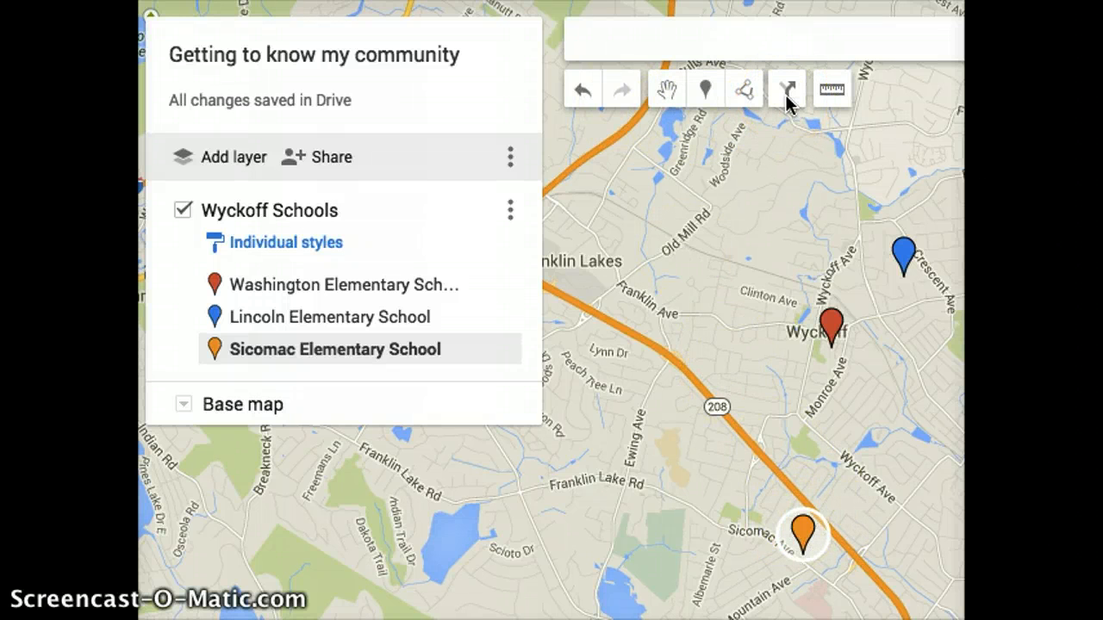
- Add driving directions from Sicomac Elementary School to Washington Elementary School
left_click(803, 536)
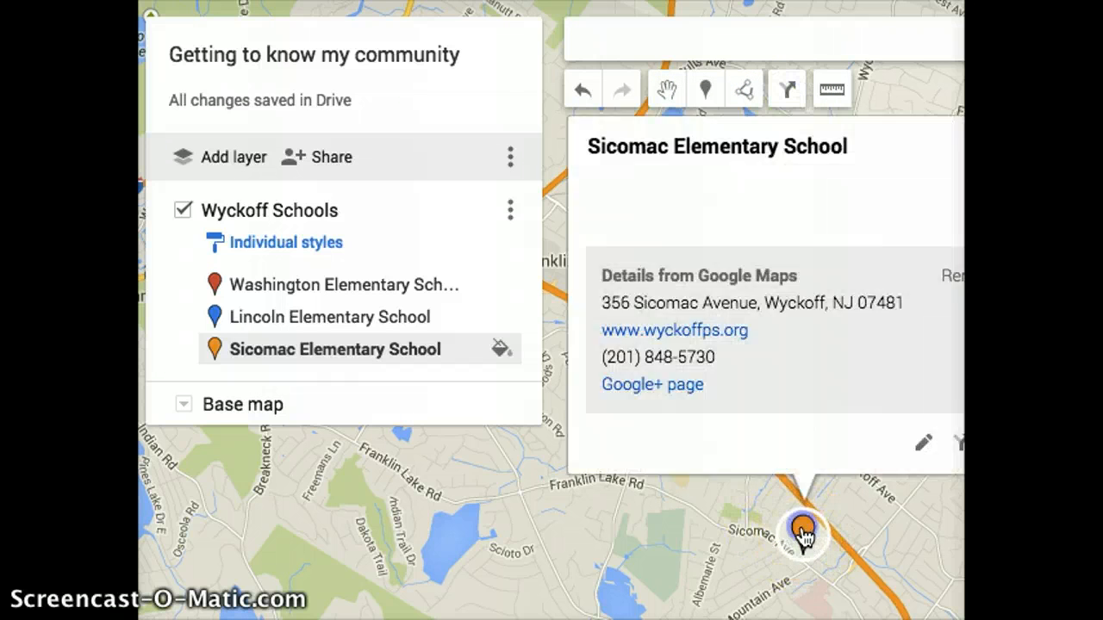
left_click(784, 86)
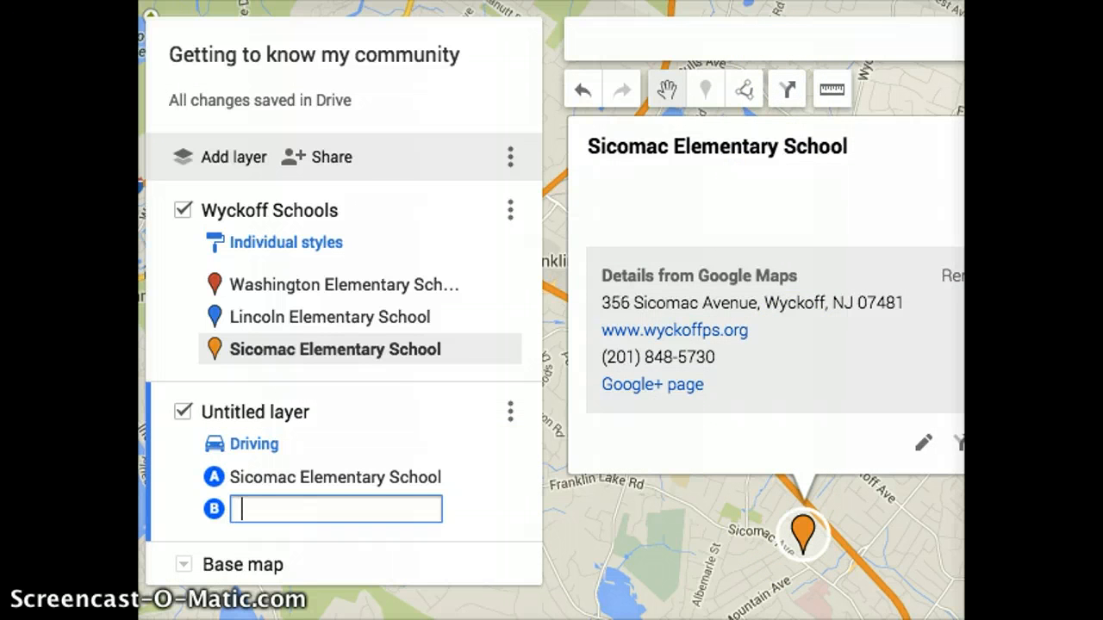
left_click(1018, 139)
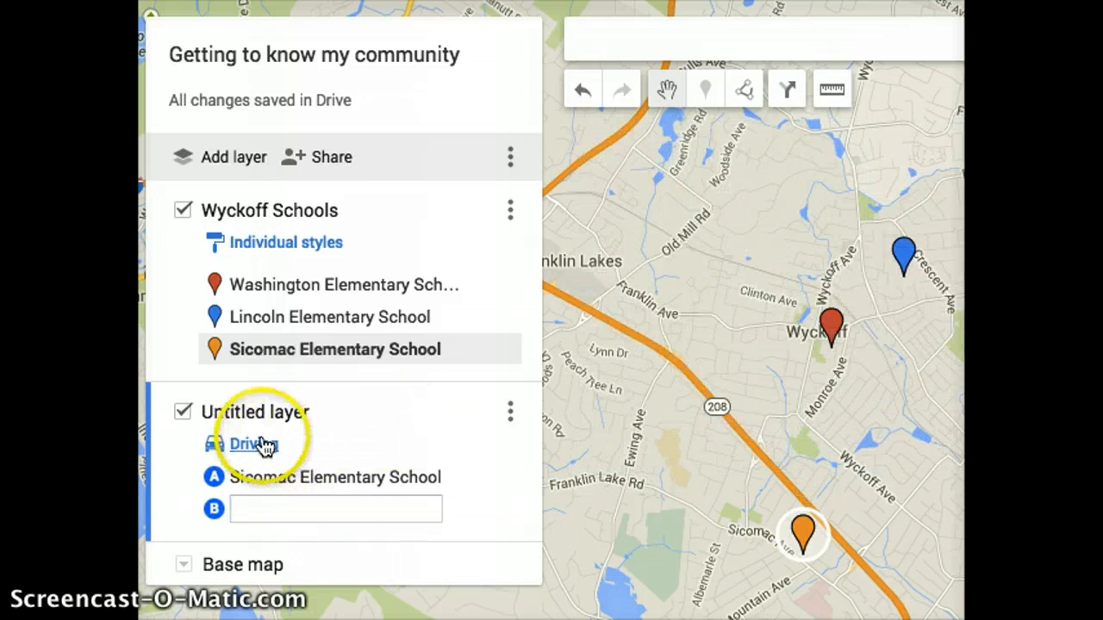
left_click(833, 327)
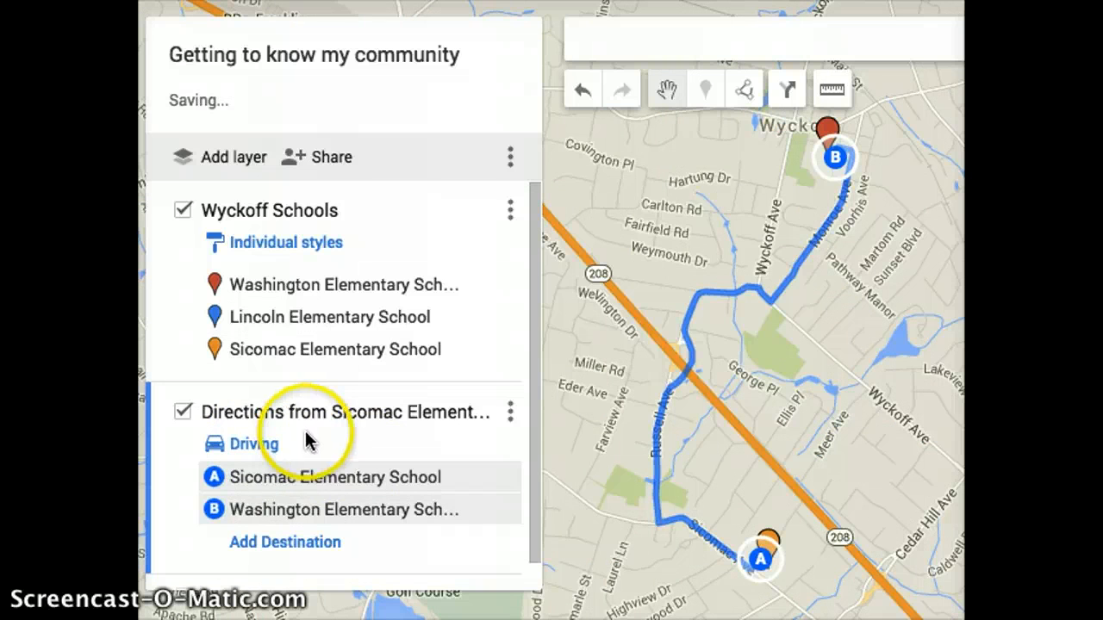
- Add Lincoln Elementary School as the third destination of the driving route
left_click(291, 551)
left_click_drag(814, 237, 896, 209)
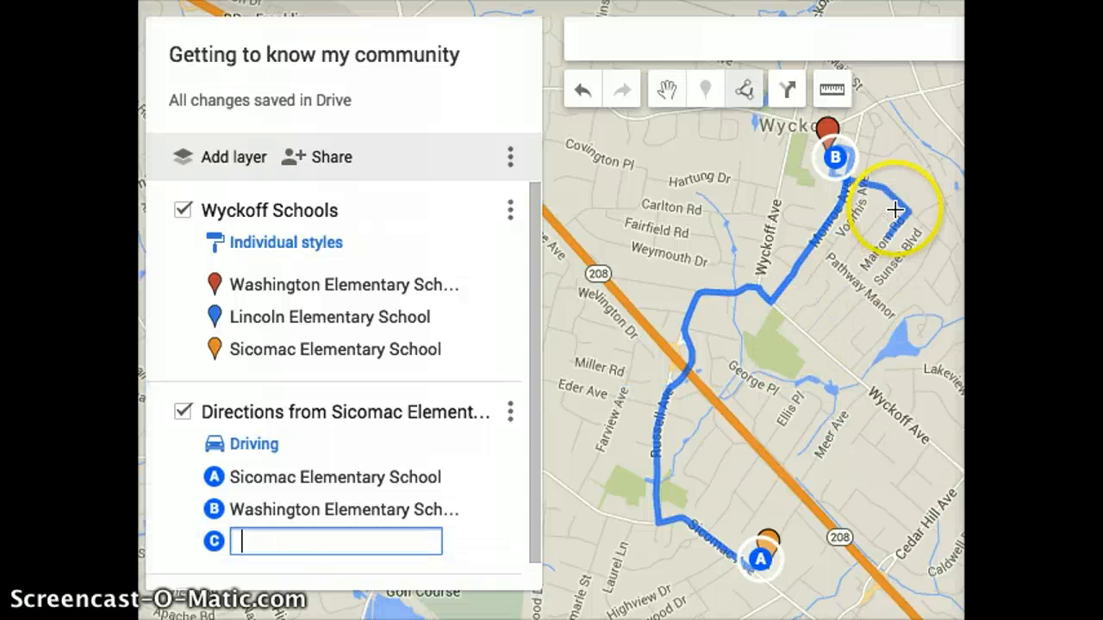
left_click_drag(995, 45, 956, 250)
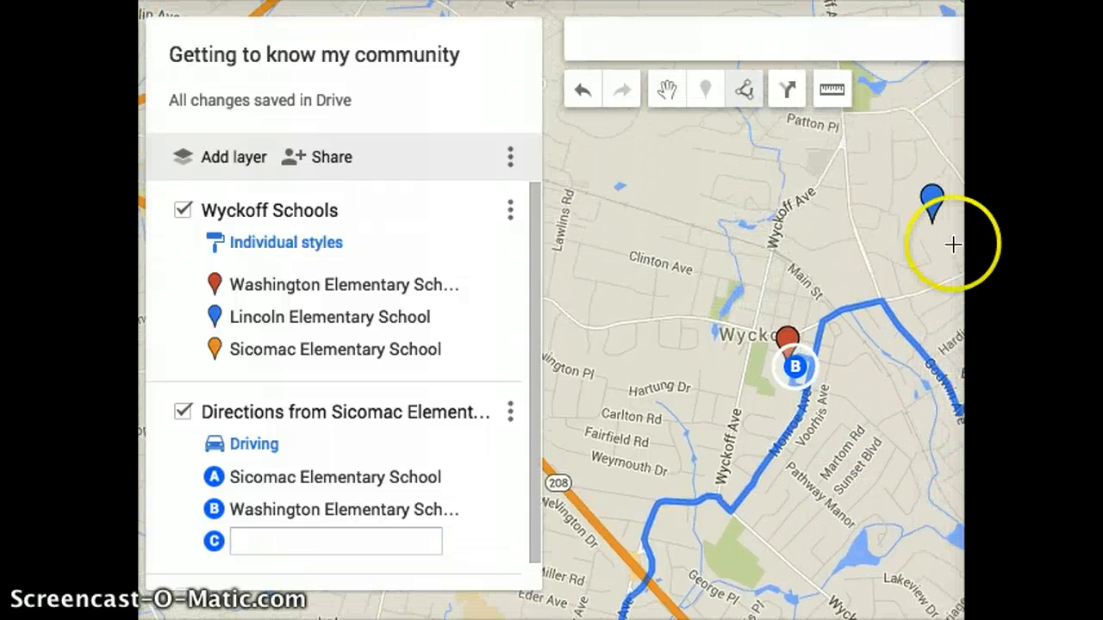
left_click(932, 211)
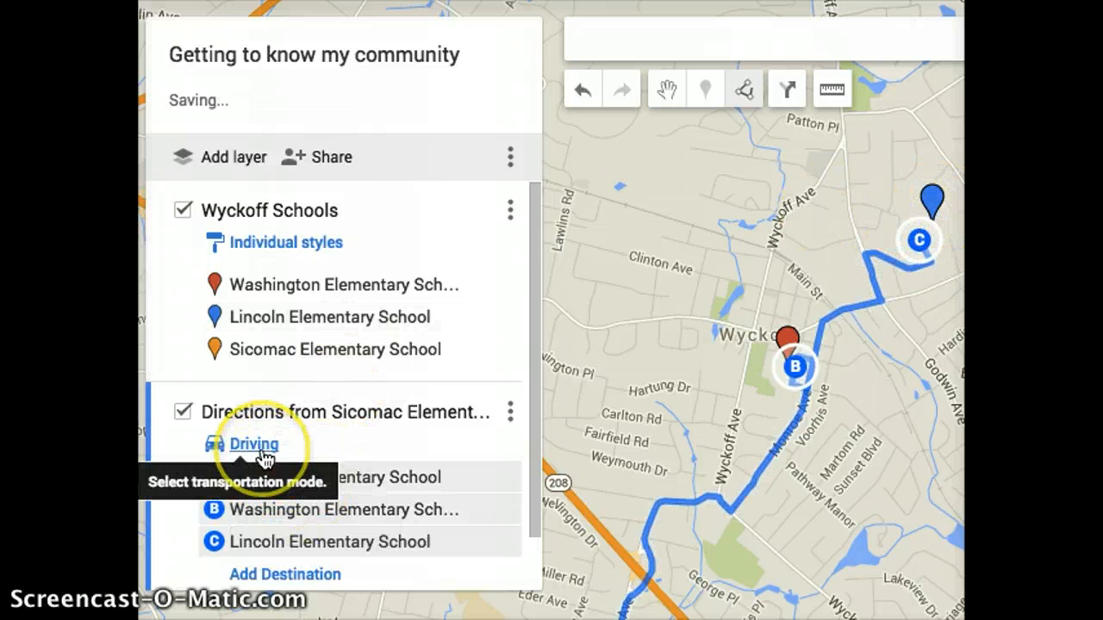
- Switch the school route's transportation mode to bicycling and from there to walking
left_click(510, 413)
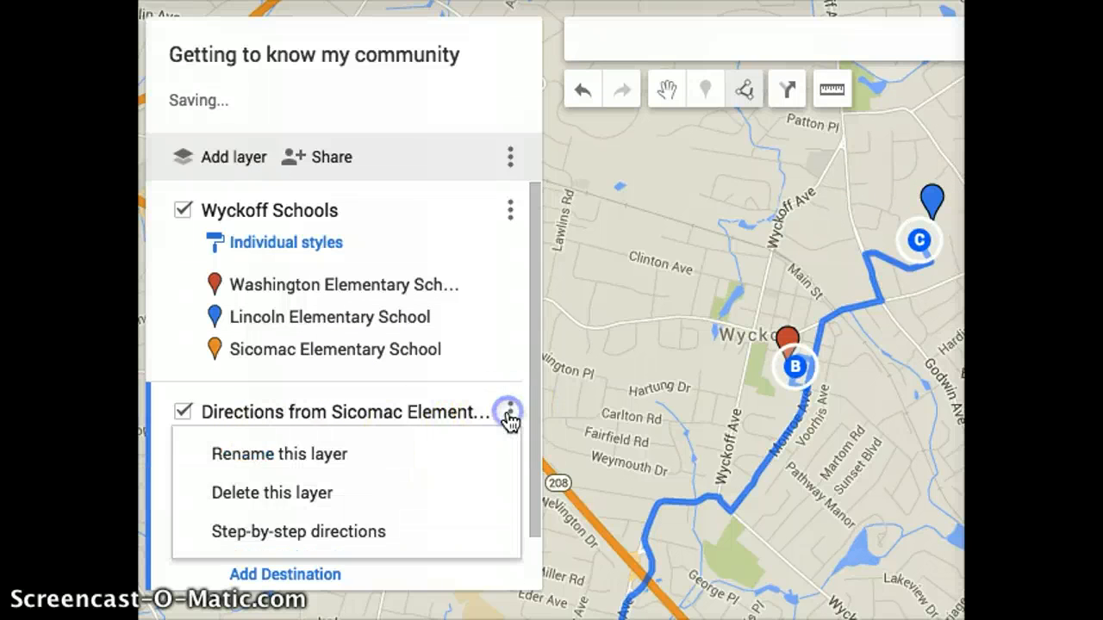
left_click(510, 416)
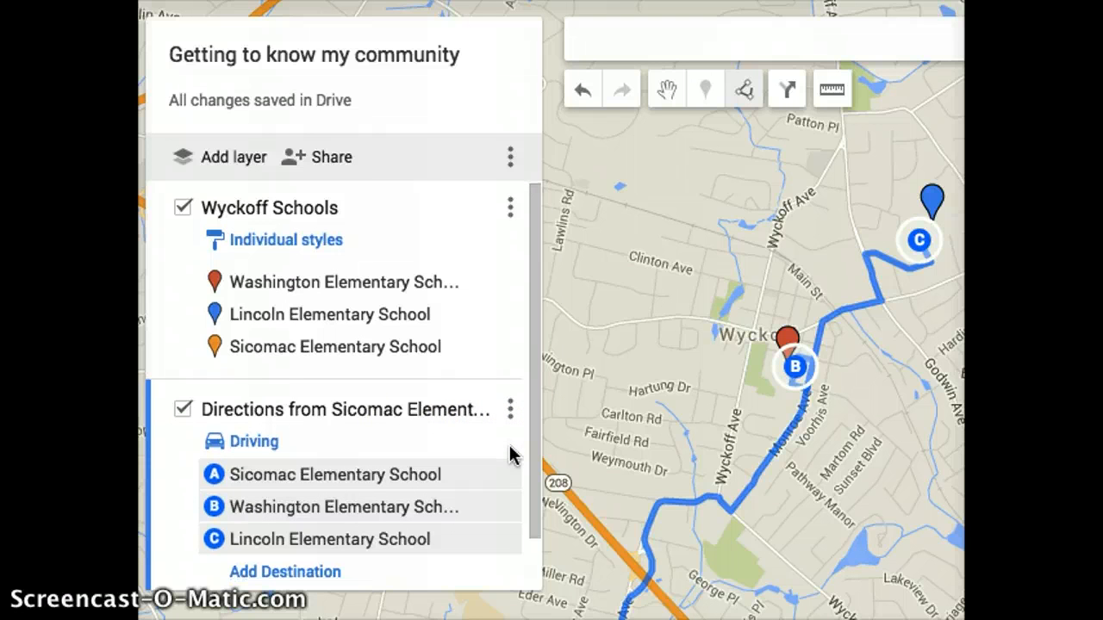
scroll(283, 423, "down", 1)
left_click(272, 417)
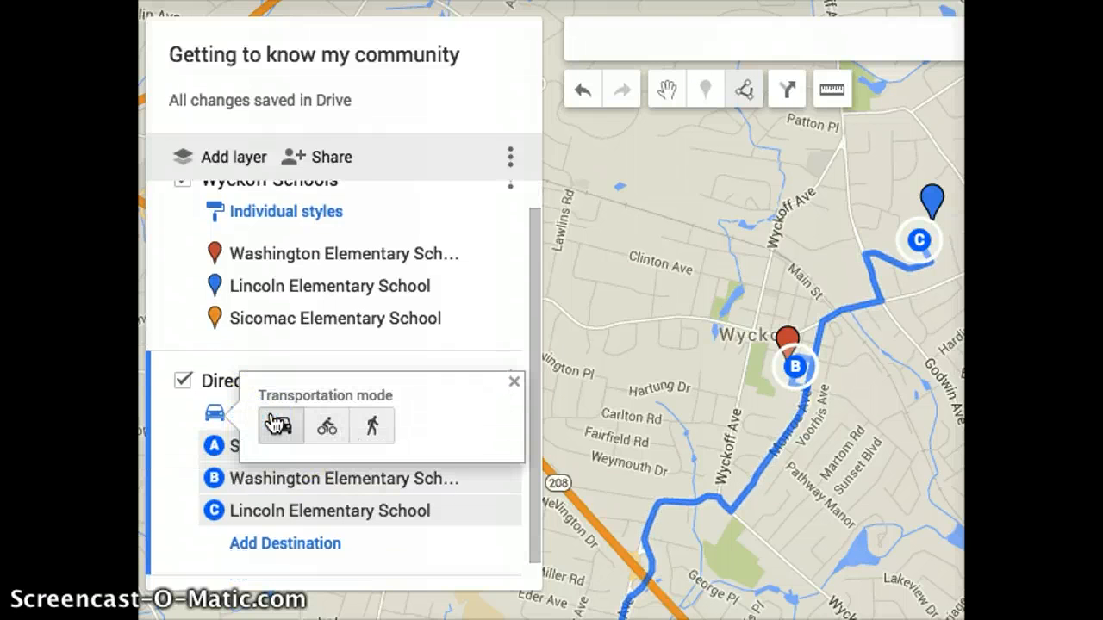
left_click(326, 426)
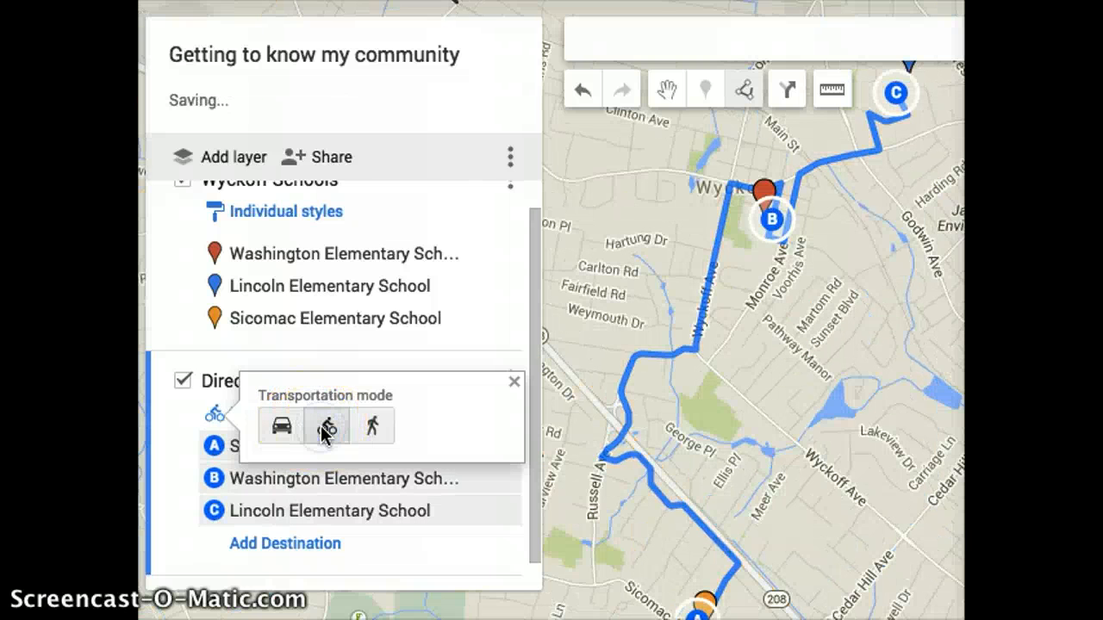
left_click(371, 428)
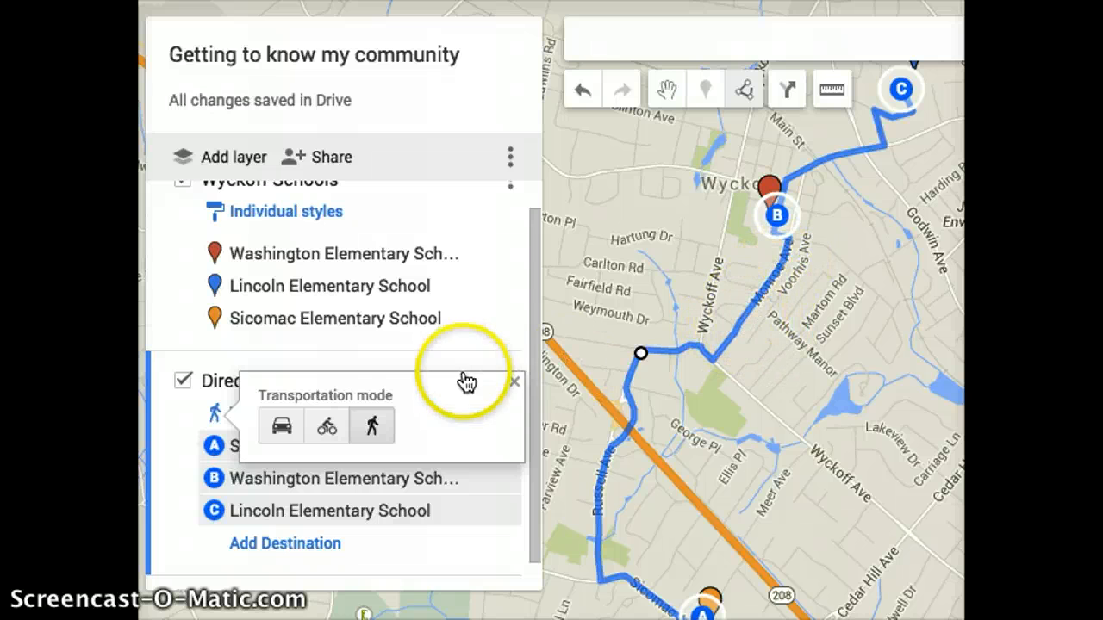
left_click(515, 384)
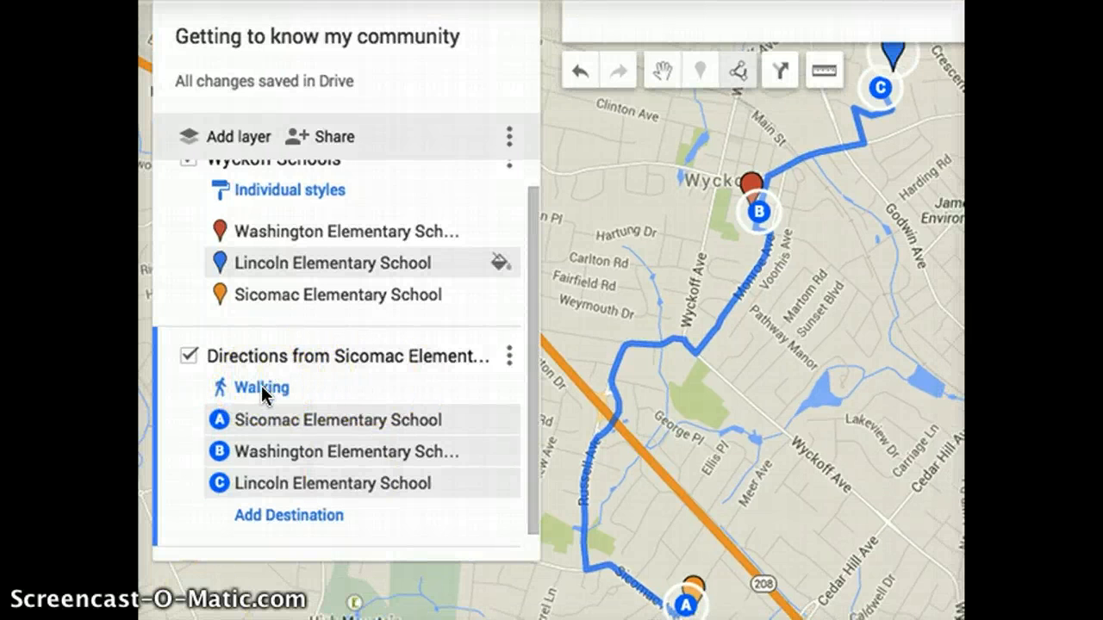
- Read through the step-by-step walking directions of the school route and close them
left_click(509, 356)
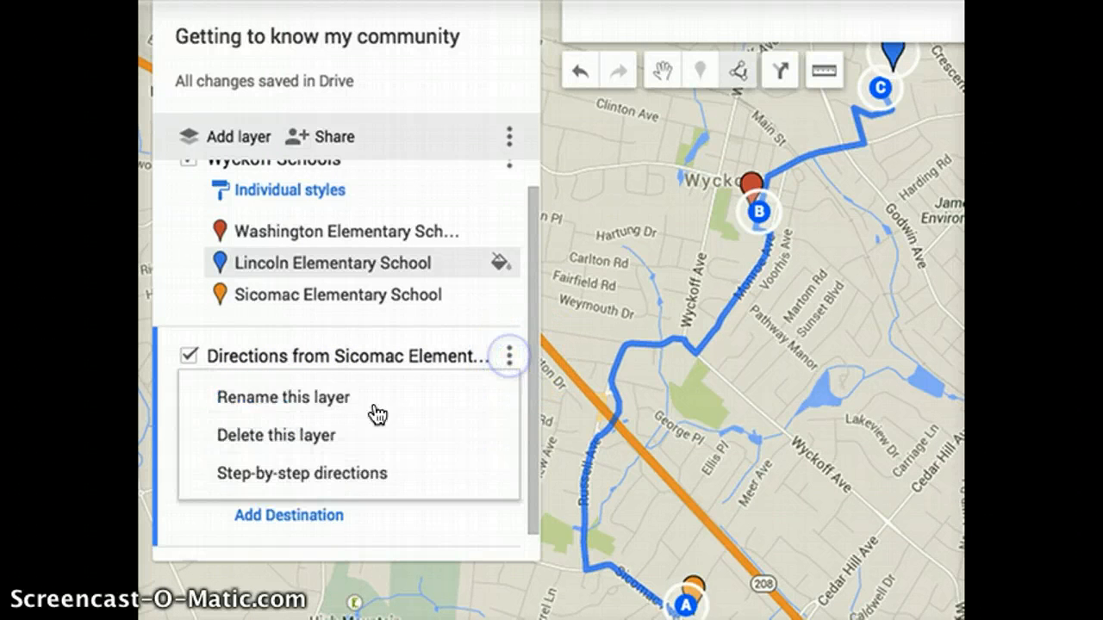
left_click(317, 475)
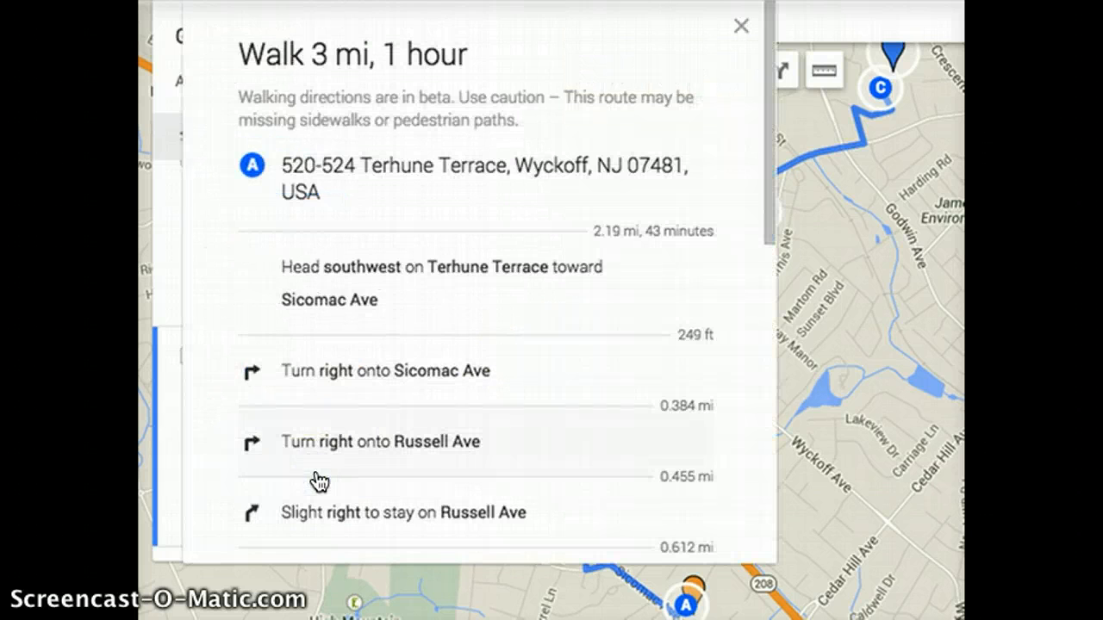
scroll(356, 334, "down", 5)
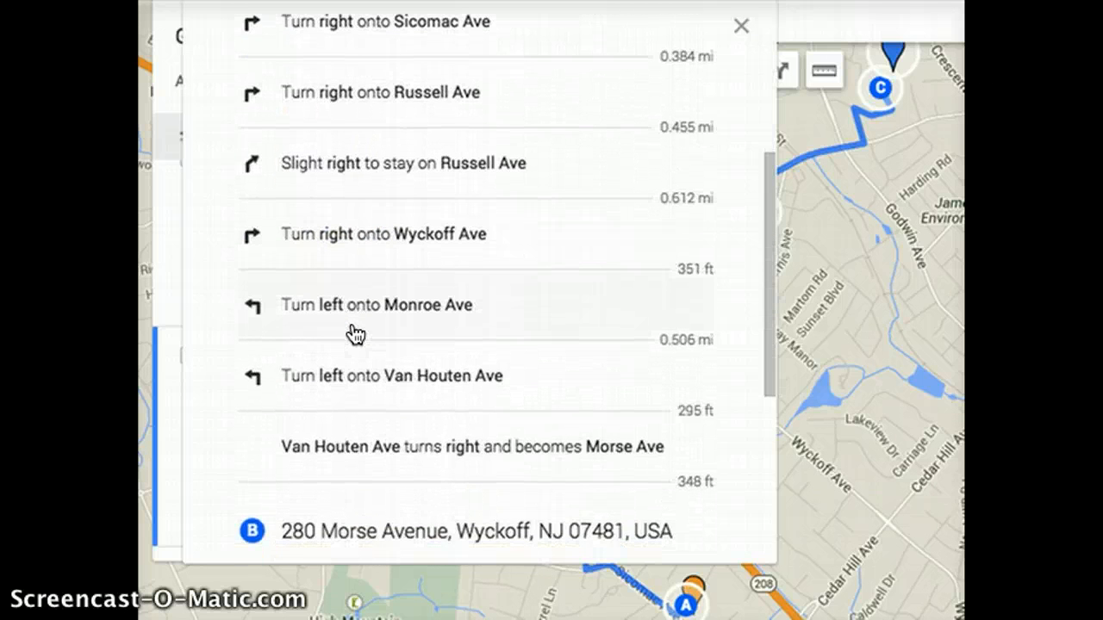
scroll(355, 334, "down", 5)
scroll(356, 334, "up", 5)
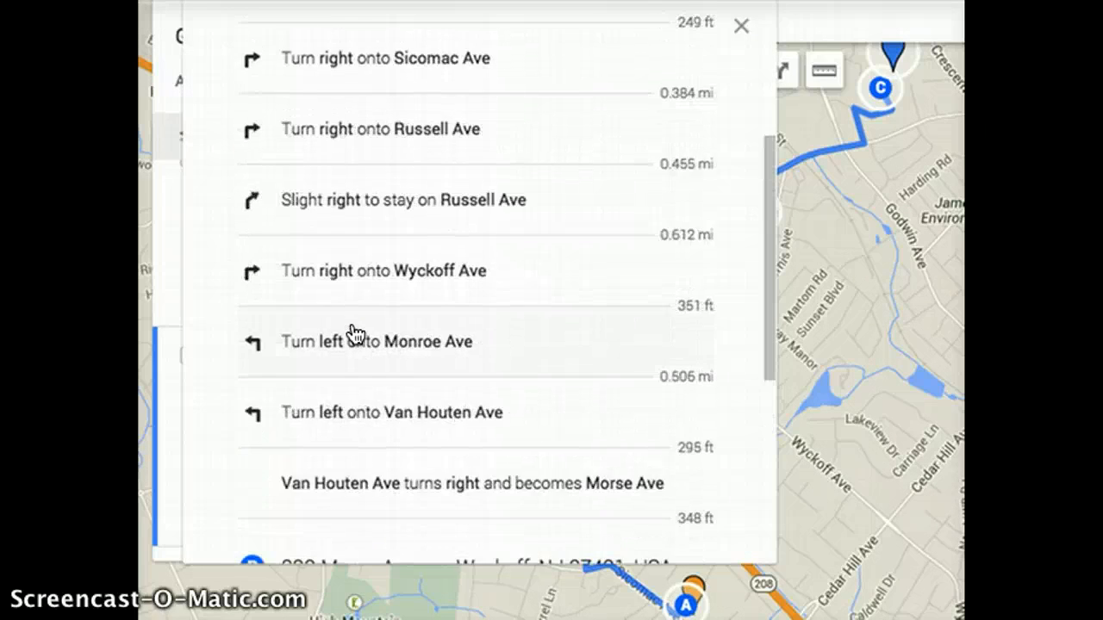
scroll(356, 334, "up", 5)
left_click(284, 57)
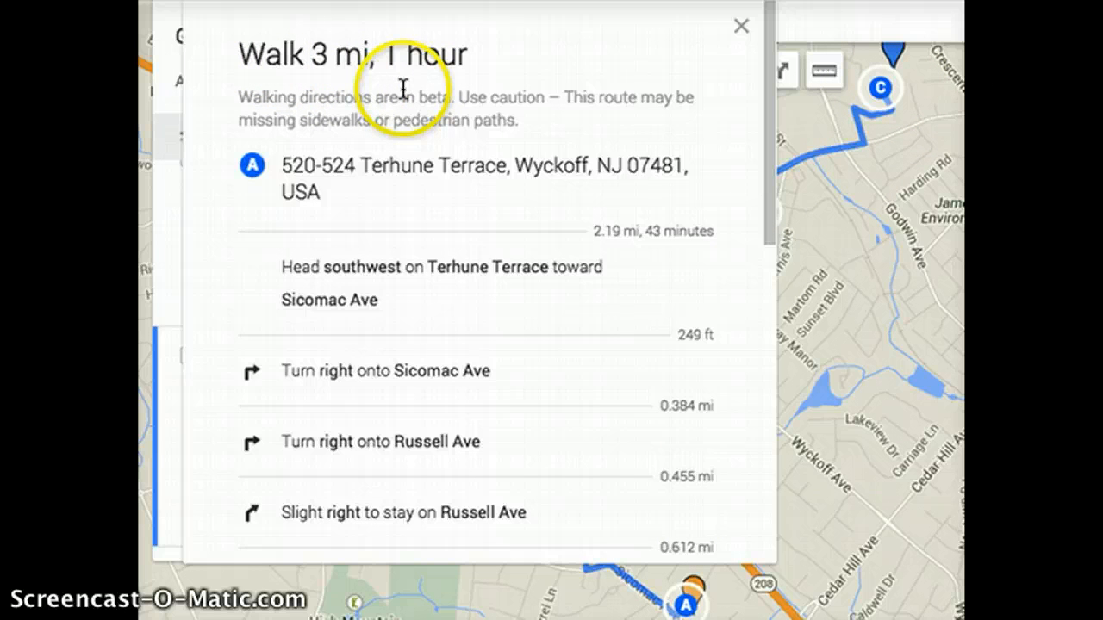
left_click(740, 31)
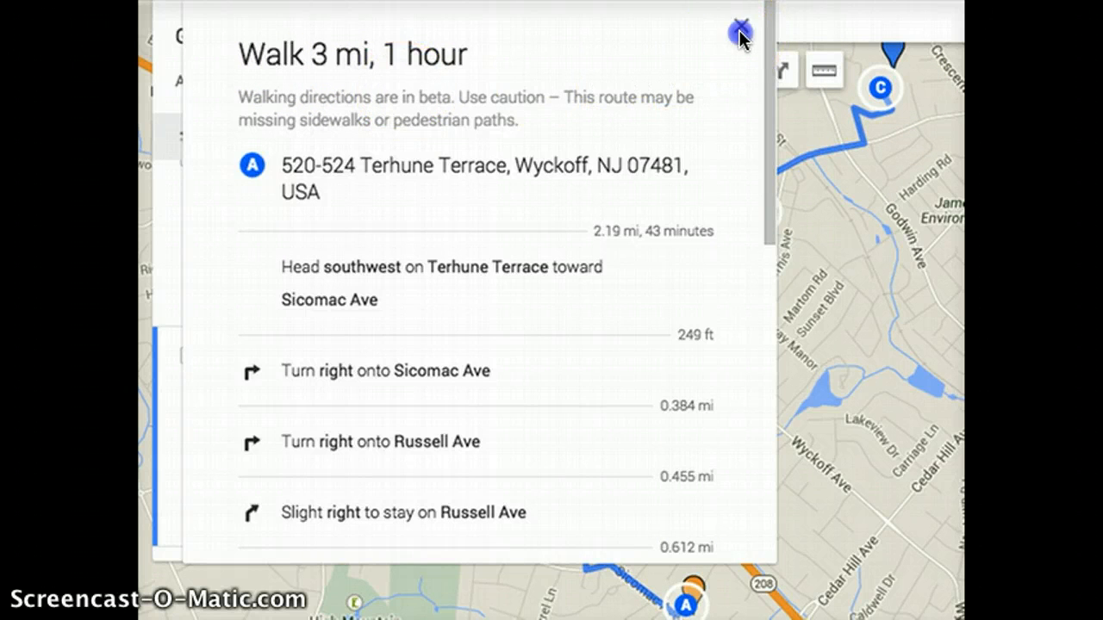
- Set the school route's transportation mode back to driving
left_click(281, 388)
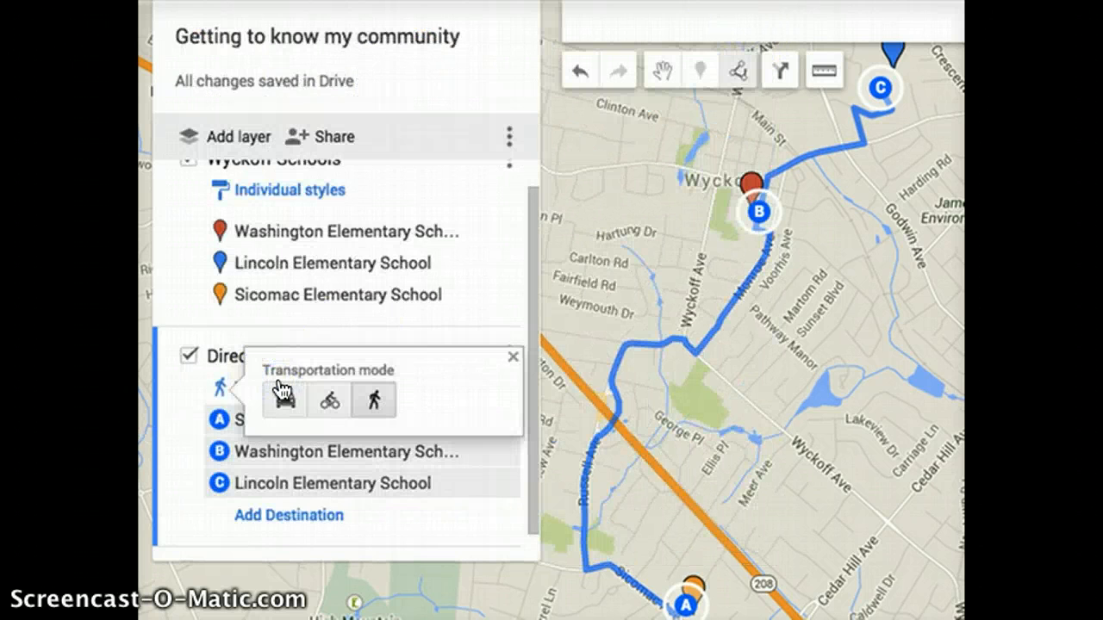
left_click(284, 401)
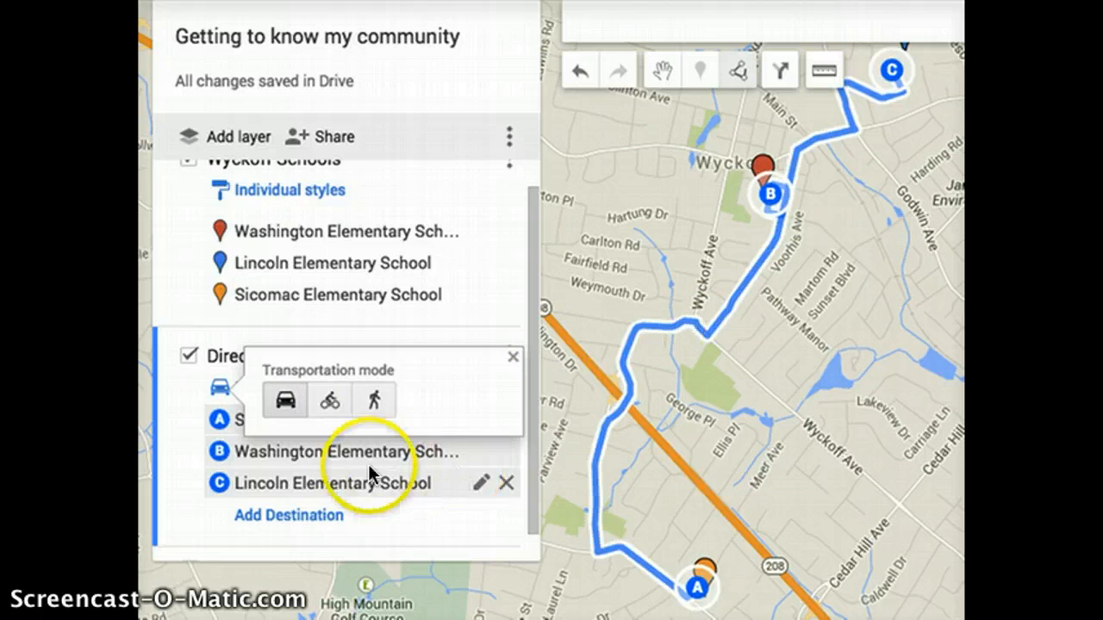
left_click(513, 360)
- Review the step-by-step driving directions of the school route, including total distance and time, and close them
left_click(510, 356)
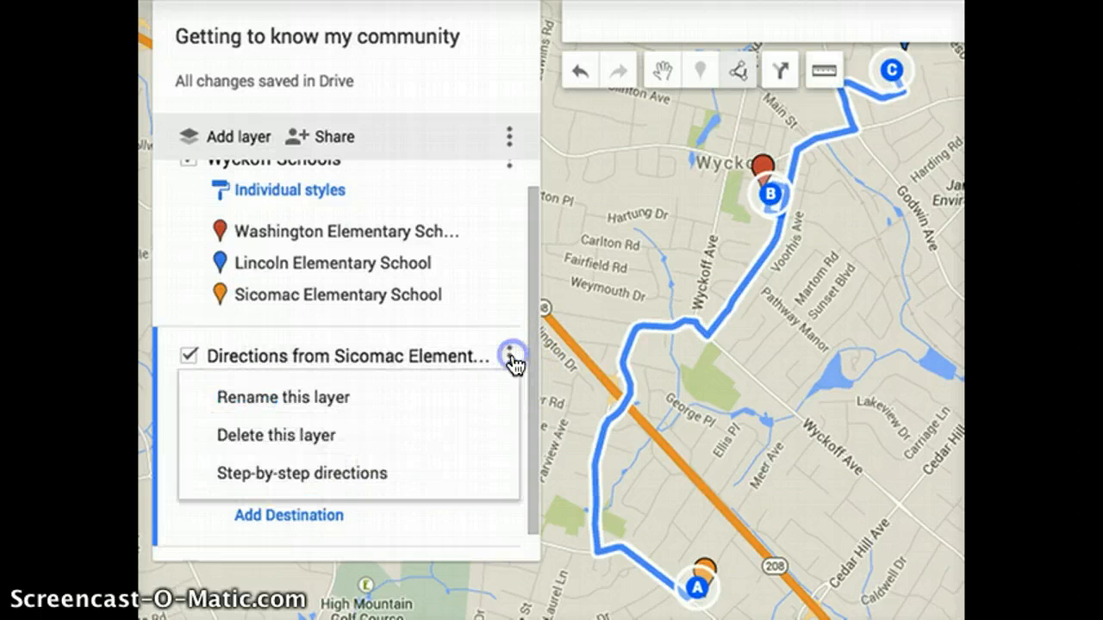
left_click(320, 479)
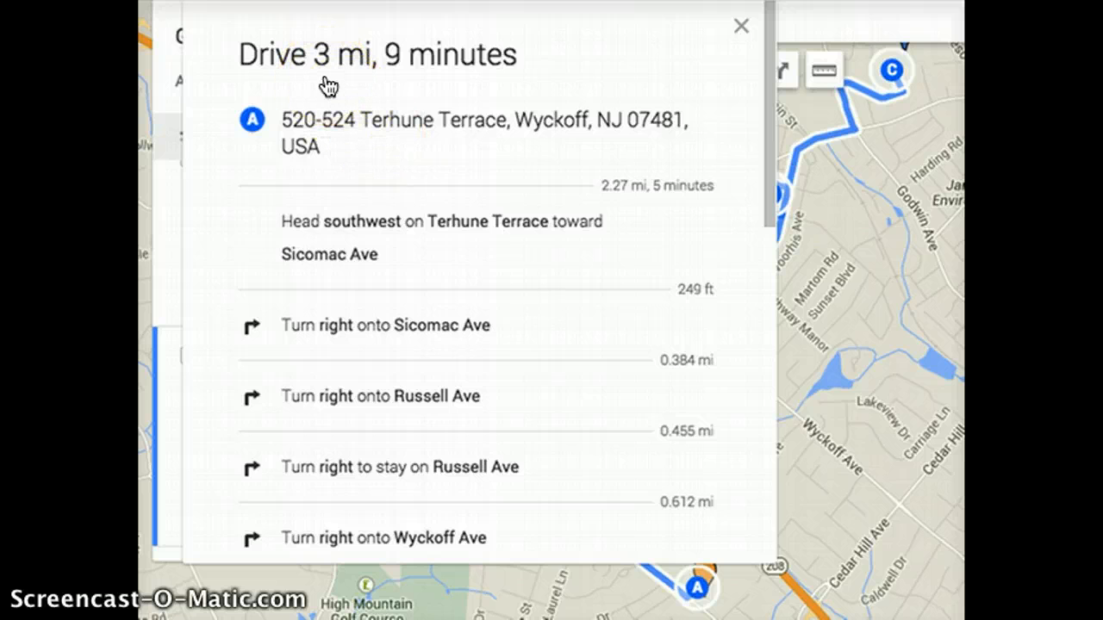
left_click(414, 78)
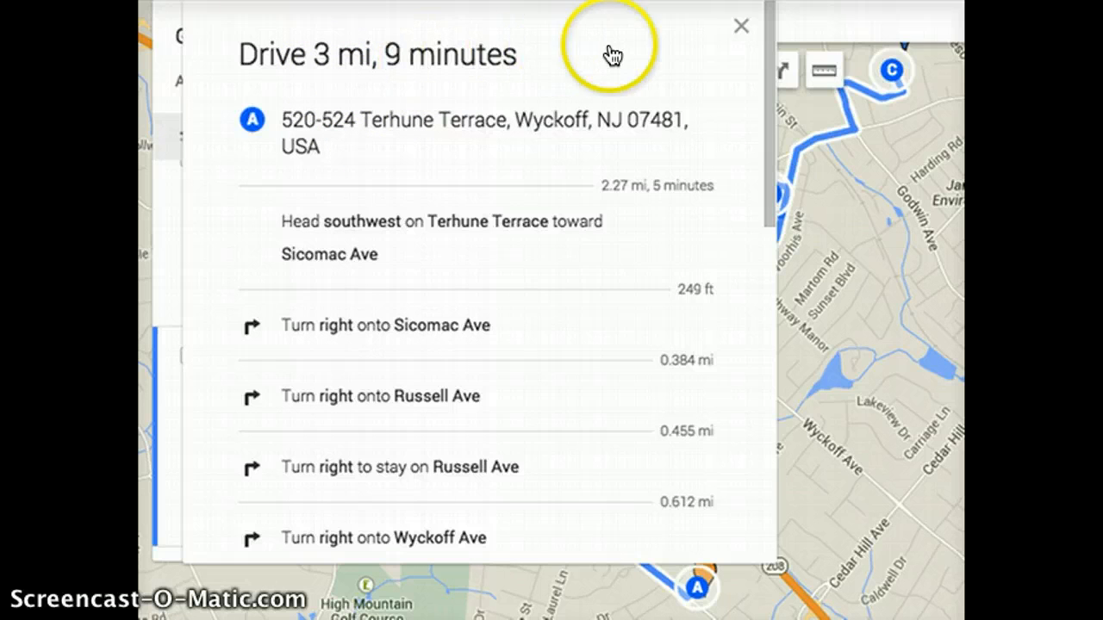
left_click(742, 26)
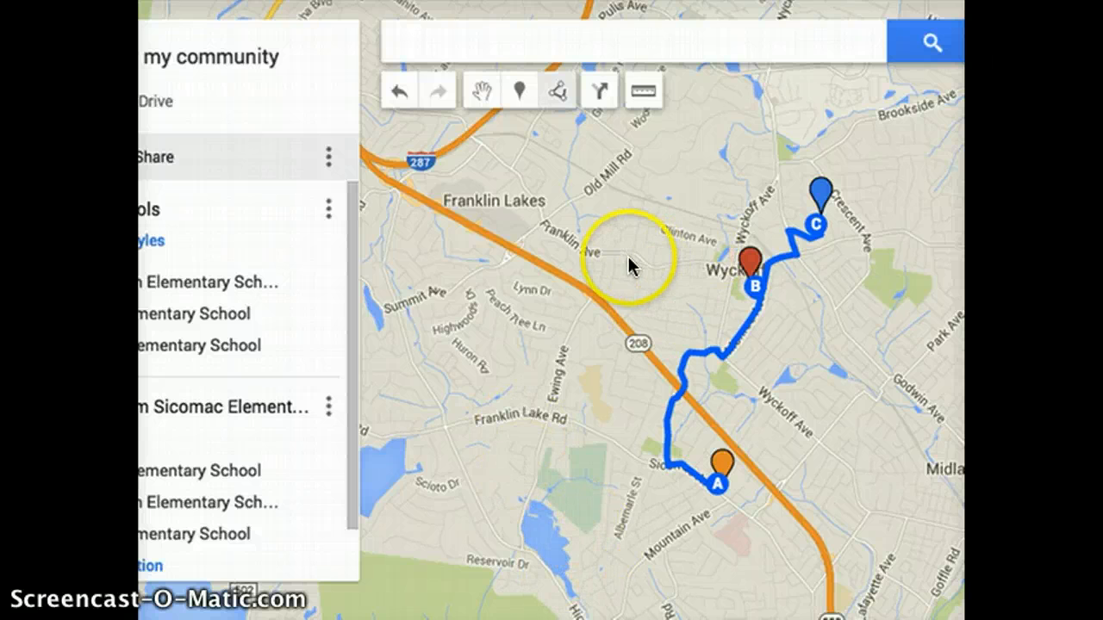
- Examine the area around the Washington Elementary School marker up close for nearby streets, businesses and landmarks
left_click_drag(698, 231, 691, 245)
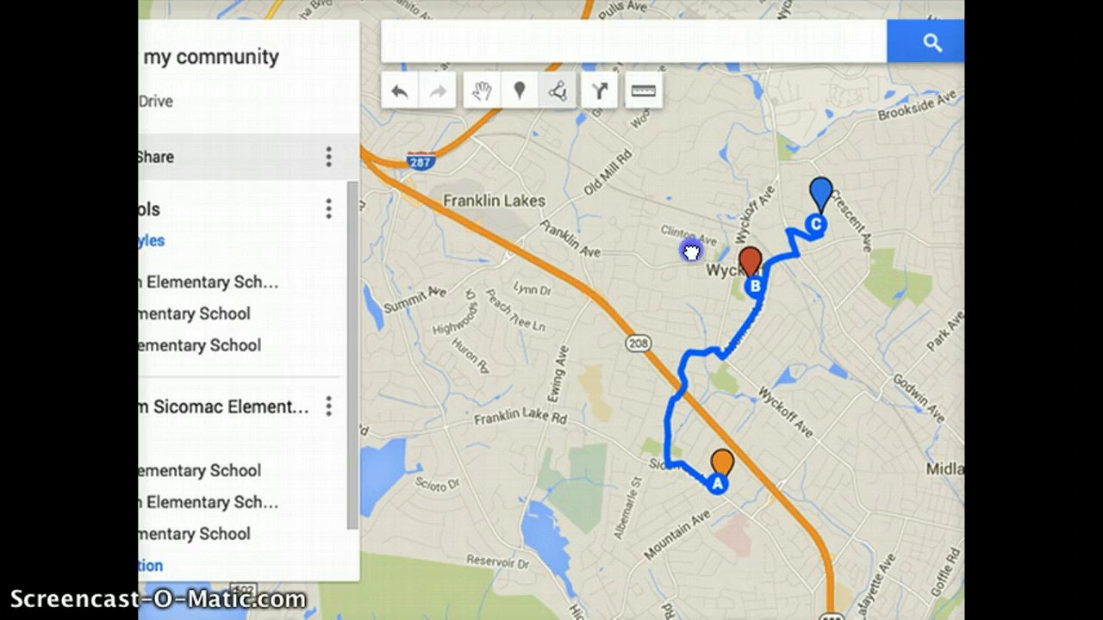
left_click(691, 250)
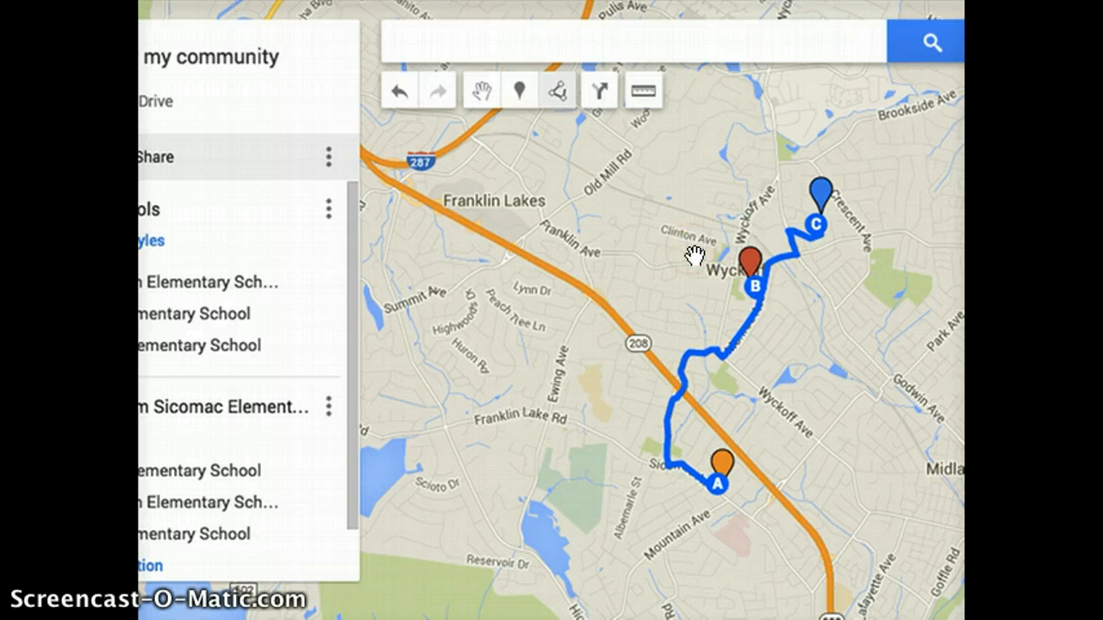
key("plus")
key("plus")
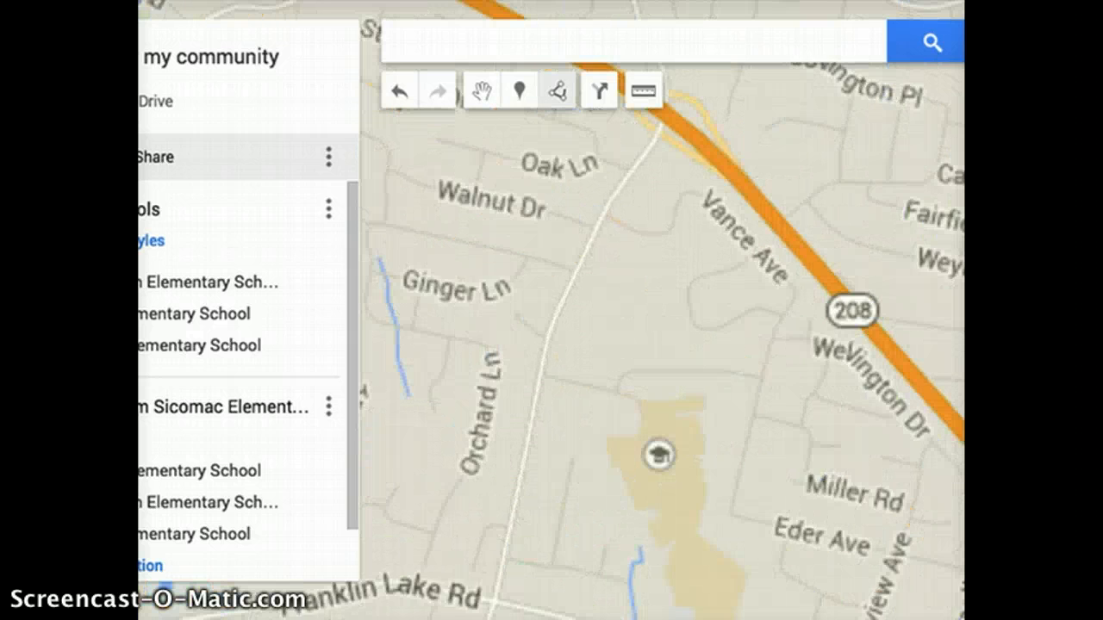
left_click_drag(956, 315, 420, 422)
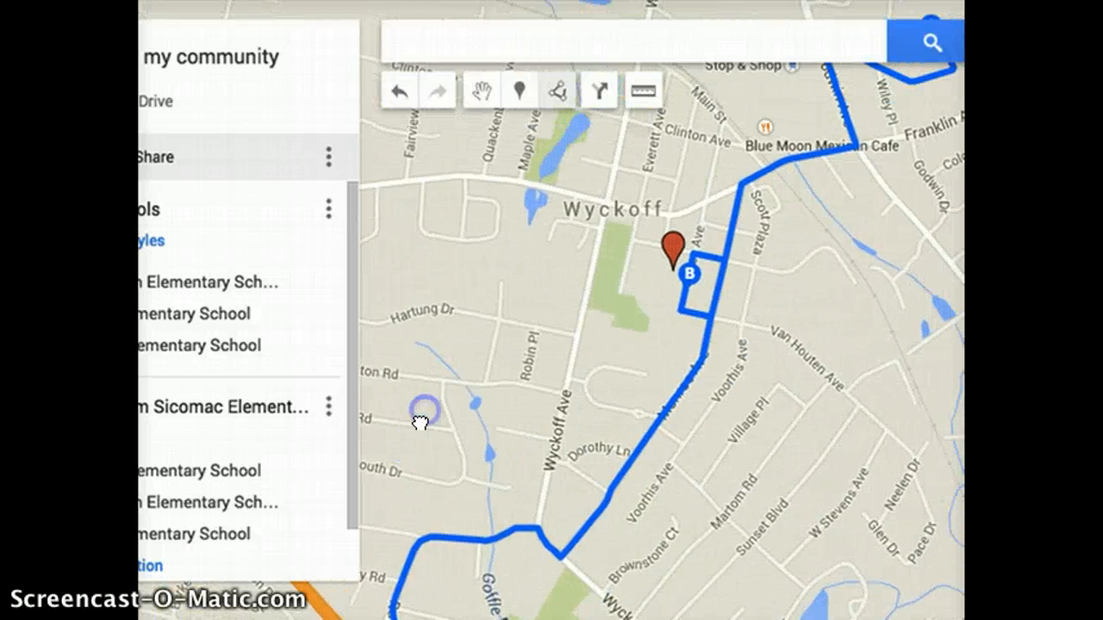
left_click(671, 252)
left_click(878, 139)
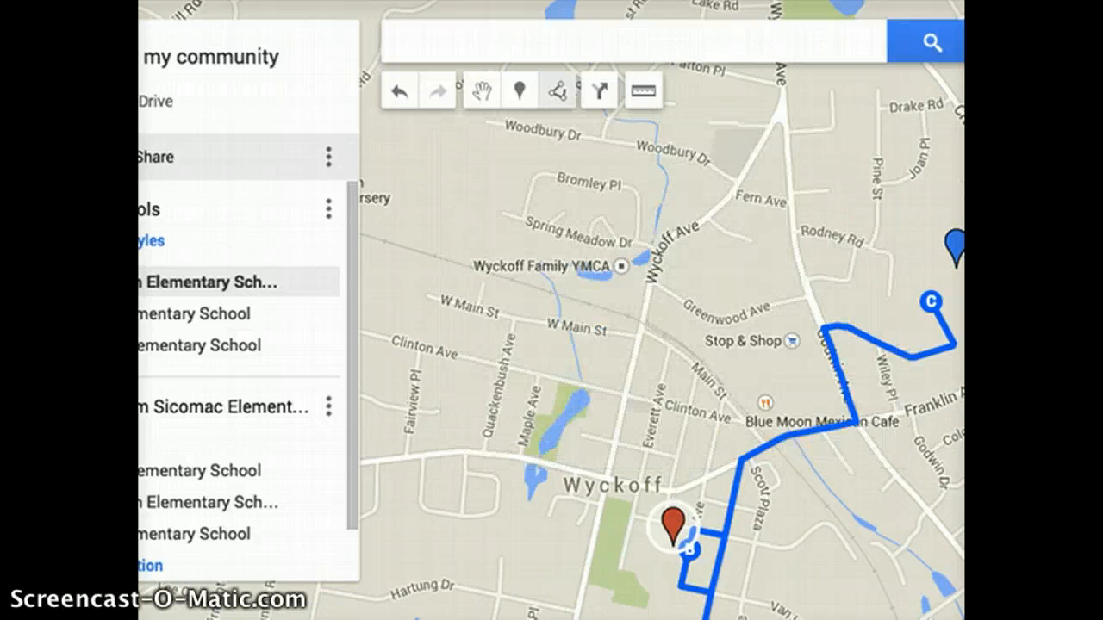
scroll(567, 355, "up", 1)
mouse_move(777, 466)
left_mouse_down()
mouse_move(739, 426)
mouse_move(615, 73)
left_mouse_up()
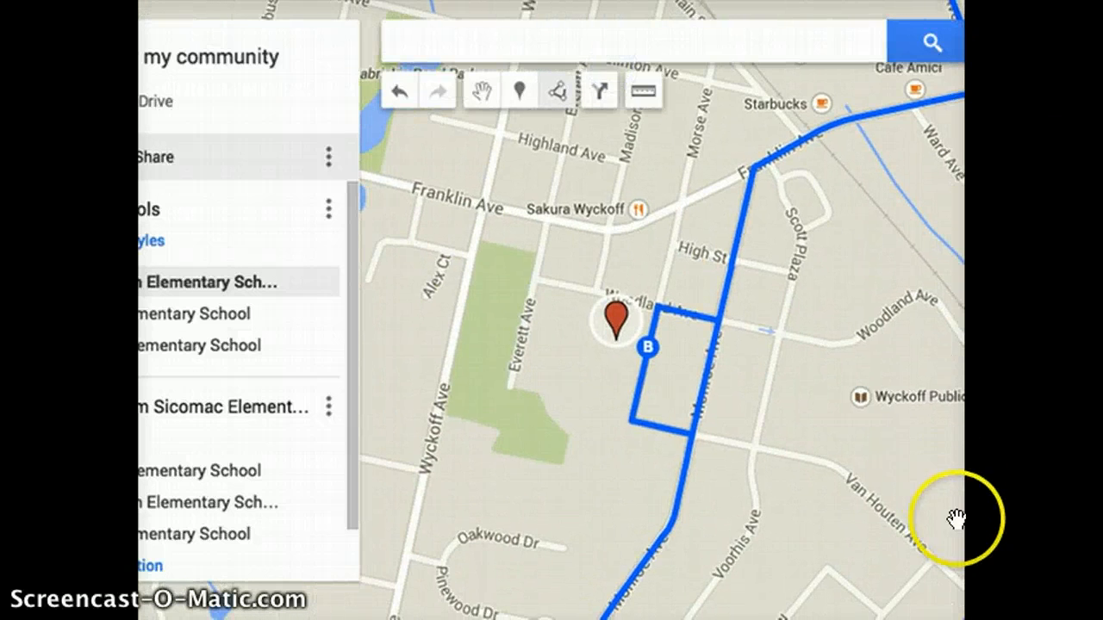
left_click_drag(828, 457, 819, 583)
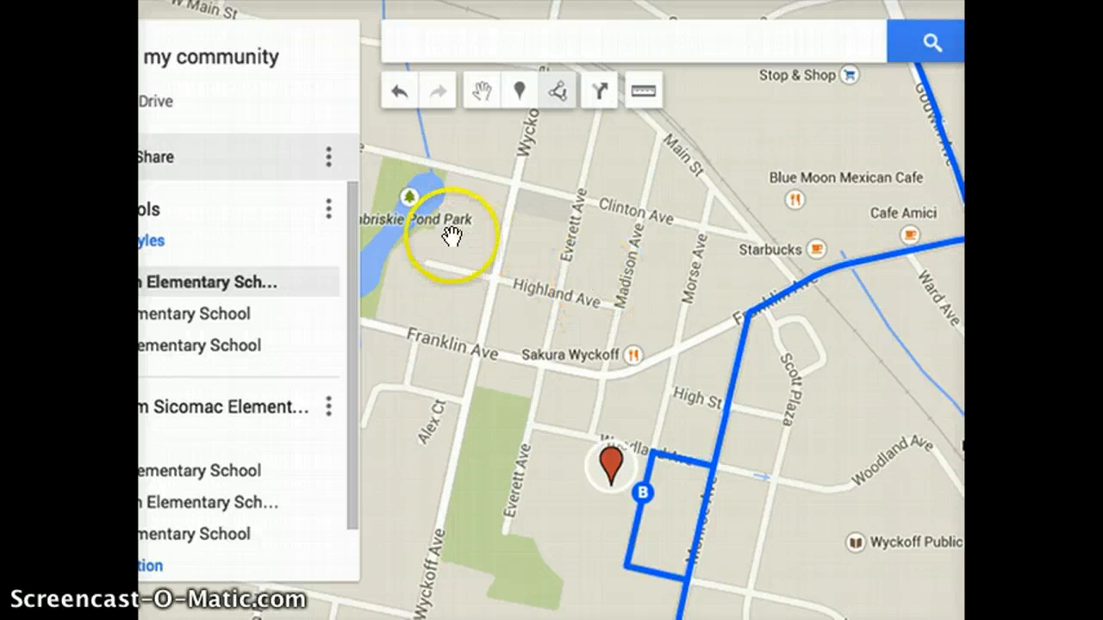
- Search for Dairy Queen in Wyckoff and show Dairy Queen Brazier on Franklin Avenue on the map
left_click(444, 47)
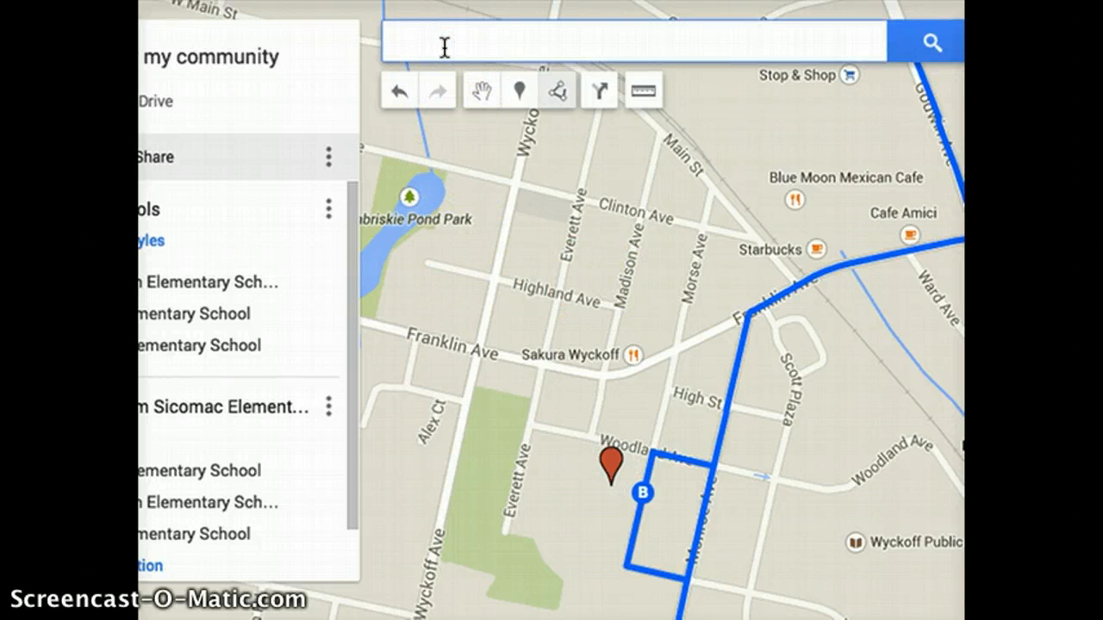
type("dairy que")
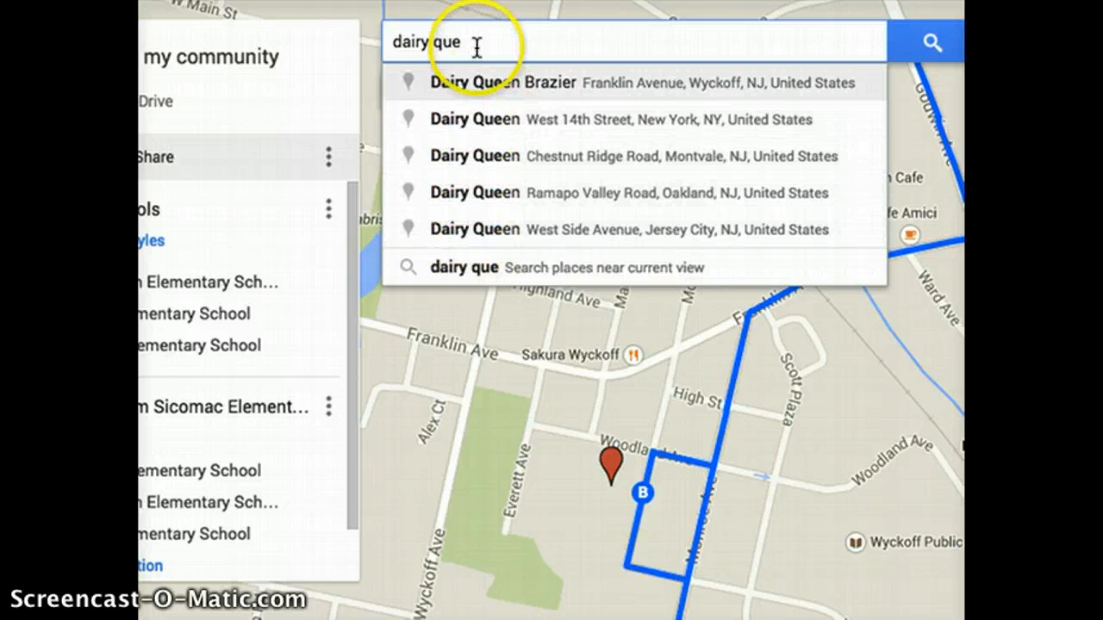
type("ns")
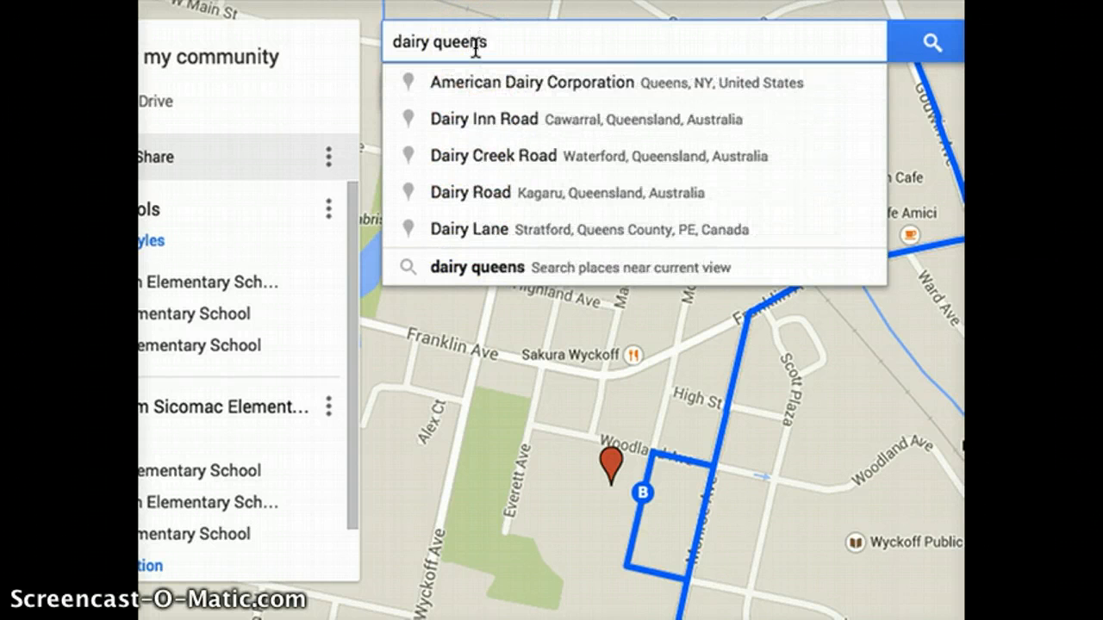
key("BackSpace")
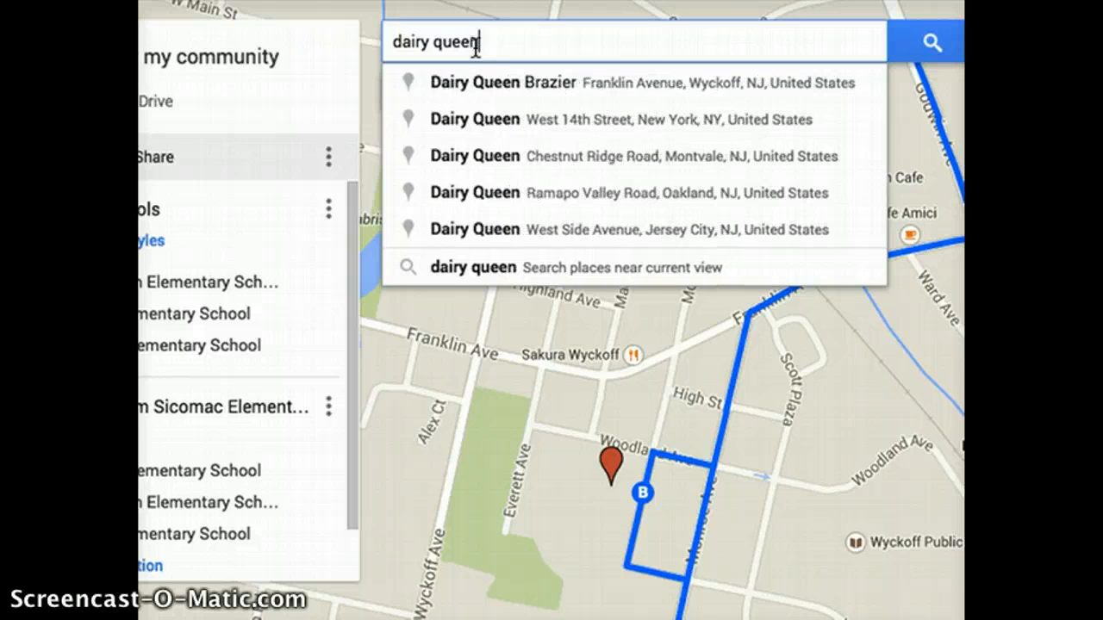
type("wyc")
left_click(419, 87)
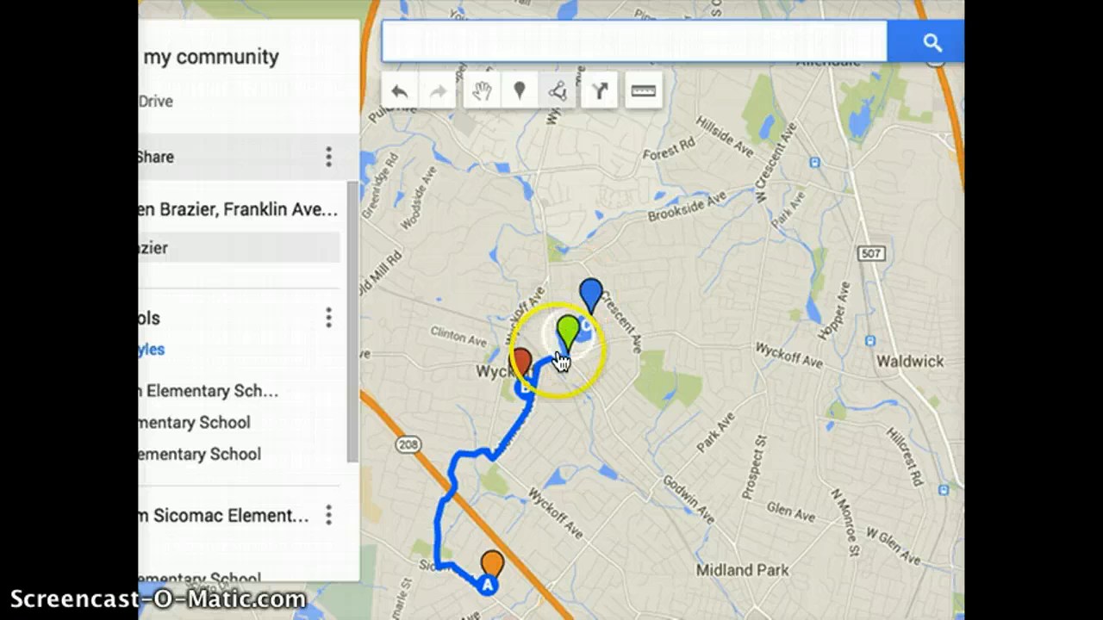
- Examine the streets and businesses around the Dairy Queen marker and along the route toward Washington Elementary School
scroll(566, 336, "up", 3)
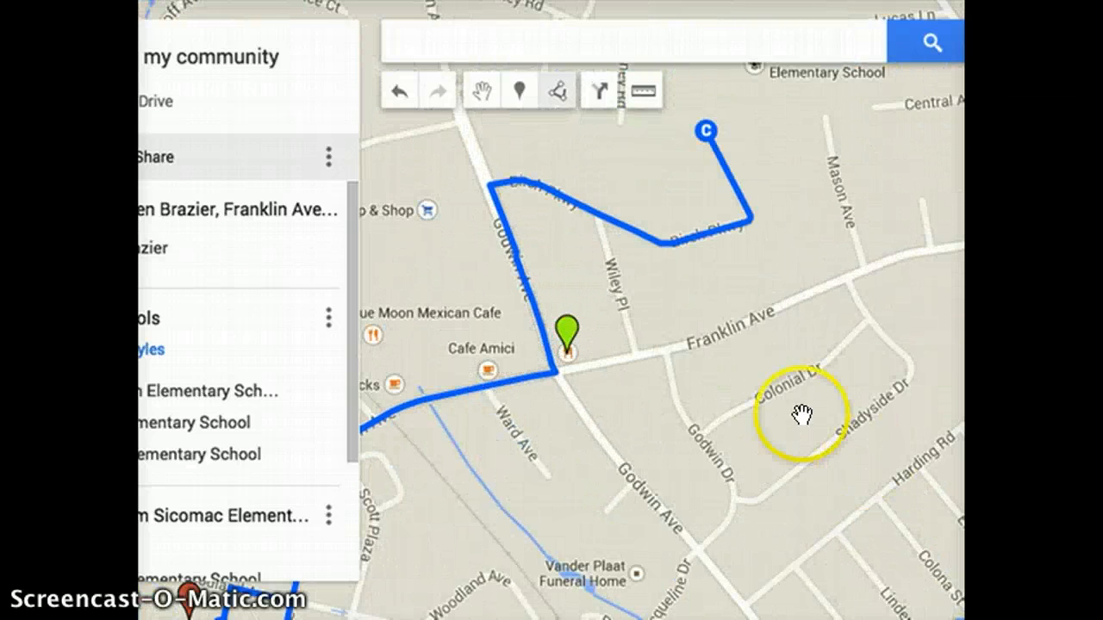
left_click_drag(666, 397, 906, 255)
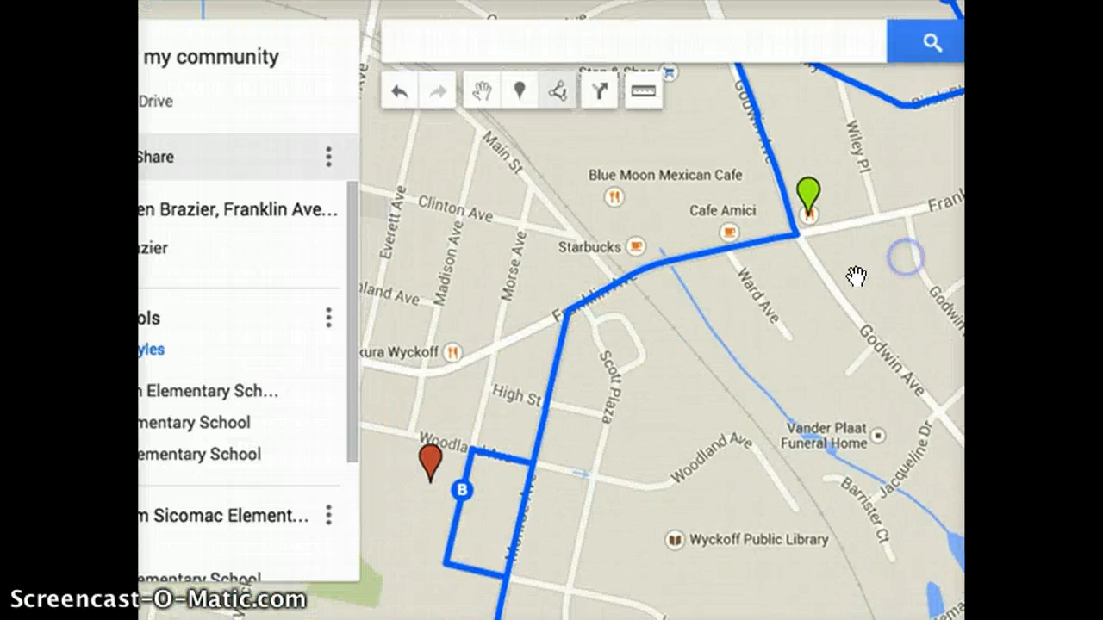
left_click(781, 322)
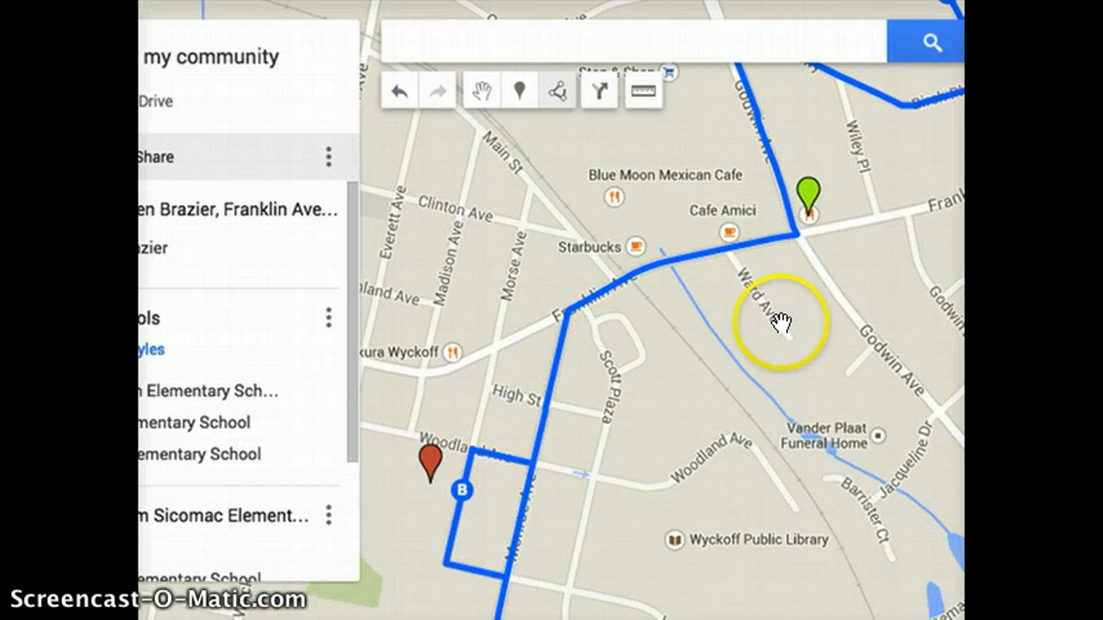
- Search for "wyckoff library" and show Wyckoff City Public Library on Woodland Avenue on the map
left_click(545, 41)
type("wyck")
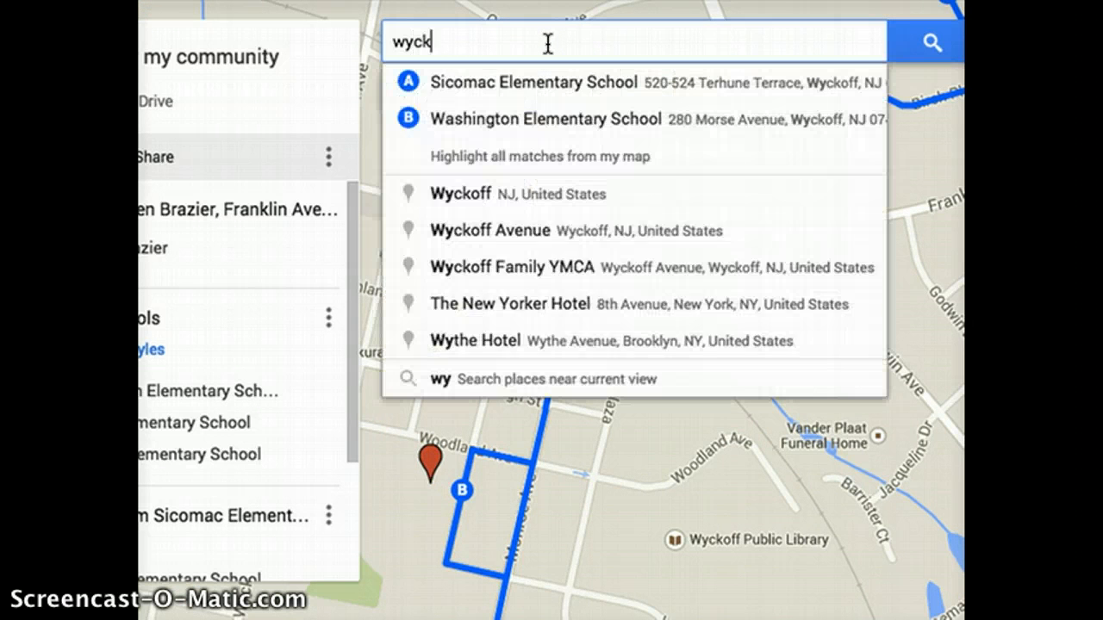
type("off l")
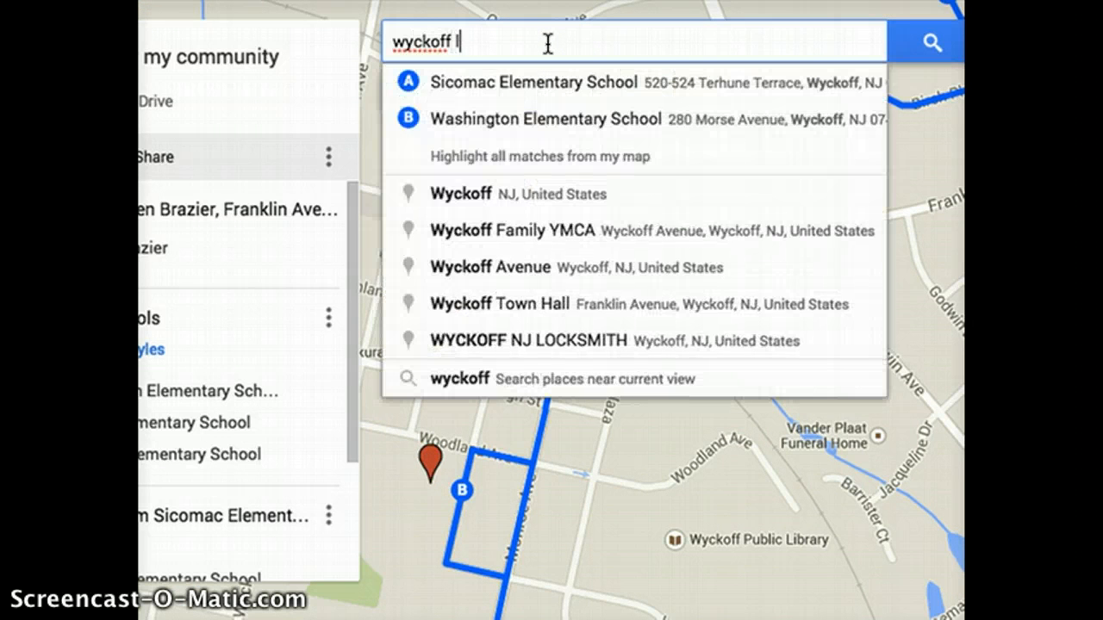
type("ibrary")
left_click(529, 29)
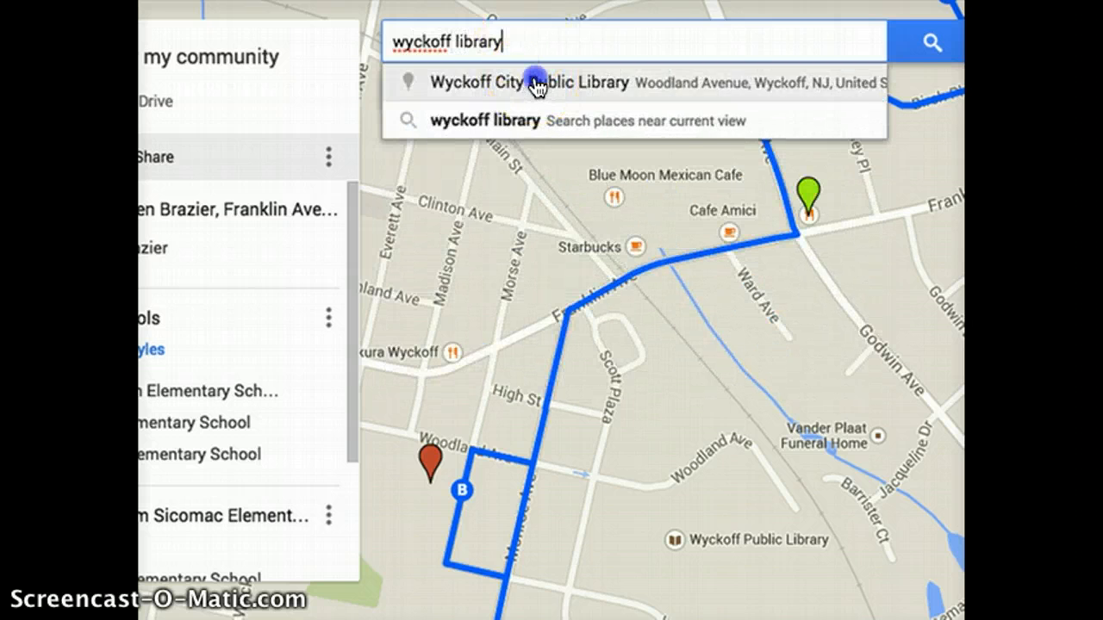
left_click(534, 82)
left_click(701, 458)
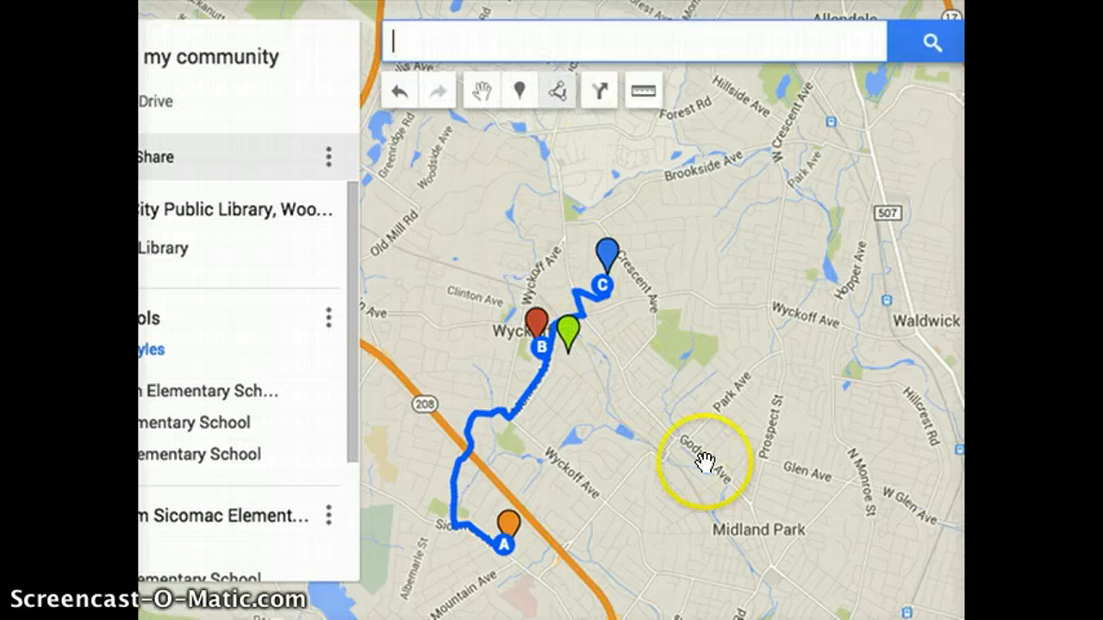
- Examine the library marker's surroundings up close, including the nearby streets and its position relative to Washington Elementary School
scroll(568, 334, "up", 1)
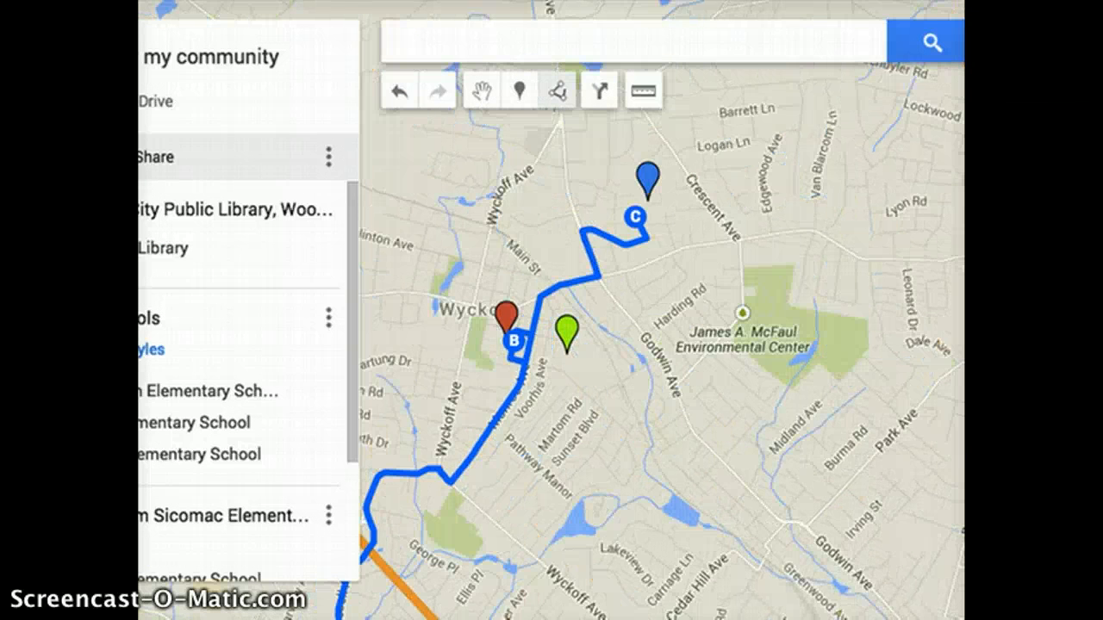
scroll(567, 334, "up", 1)
scroll(568, 334, "up", 1)
left_click(748, 480)
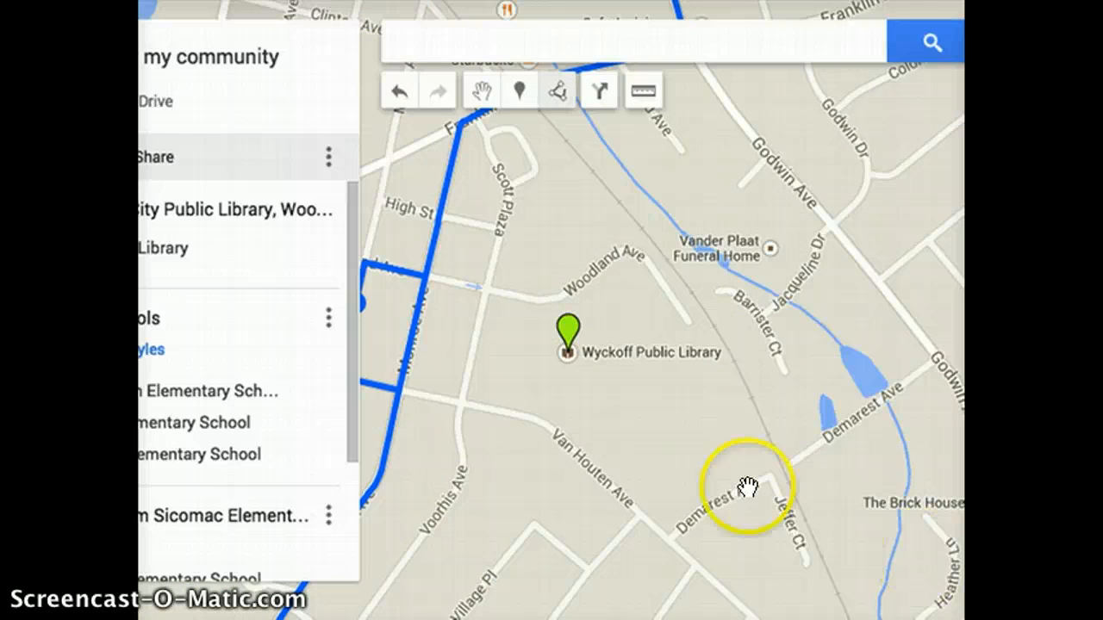
left_click_drag(623, 468, 800, 473)
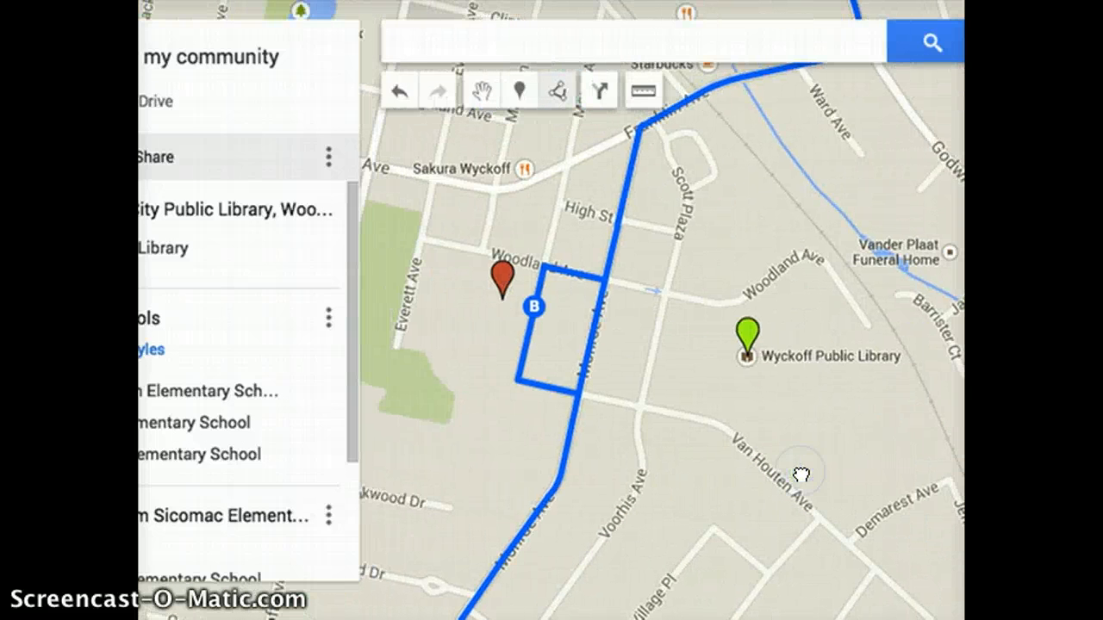
left_click(539, 43)
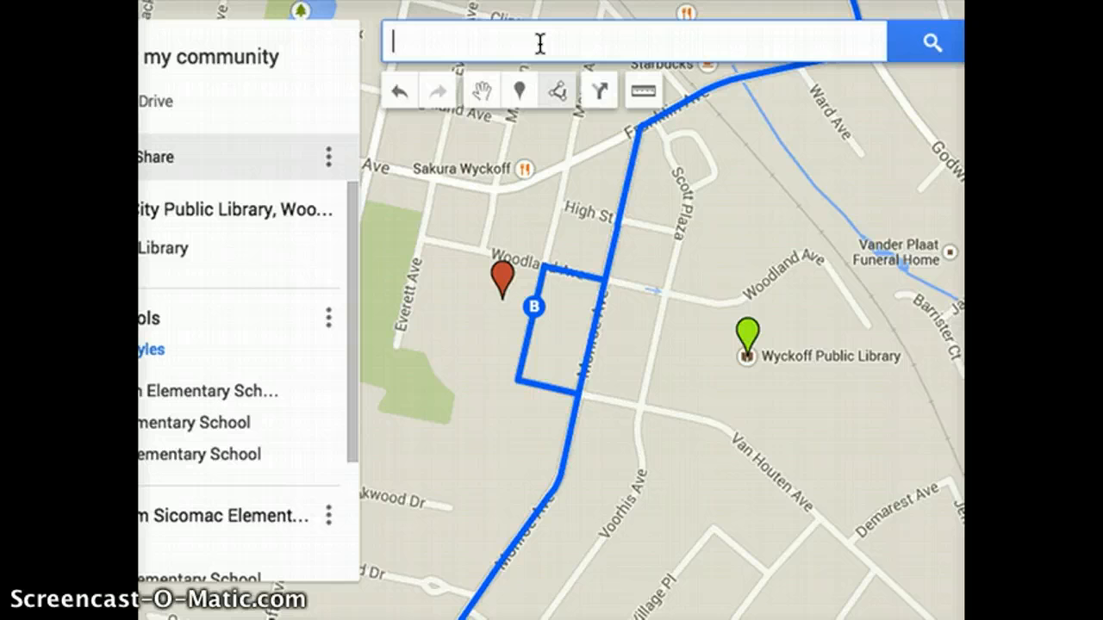
left_click(698, 390)
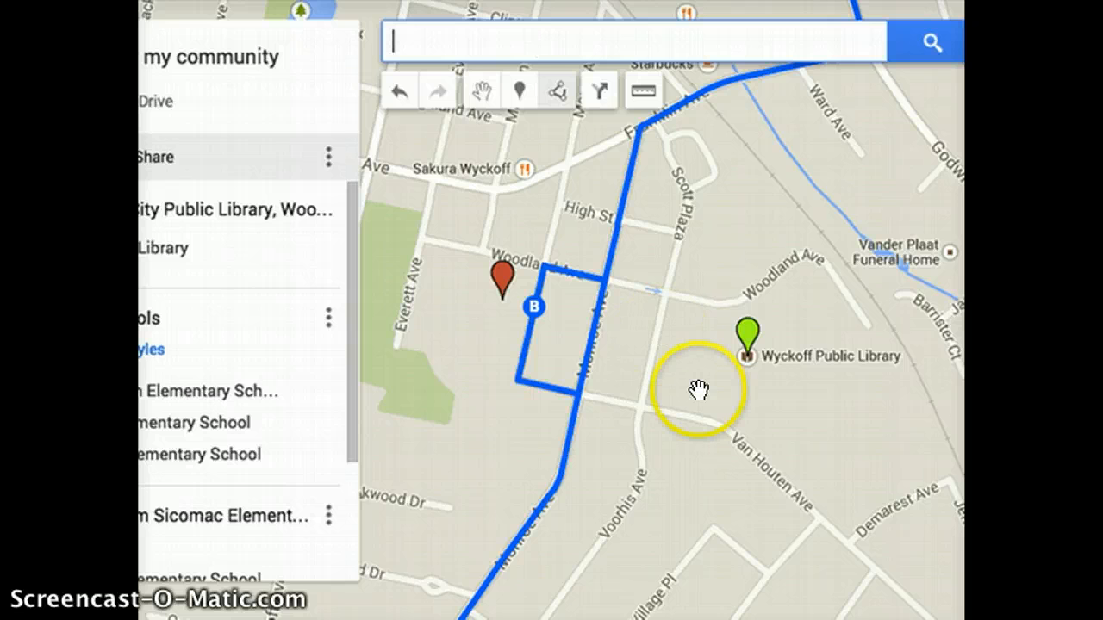
left_click_drag(495, 413, 526, 454)
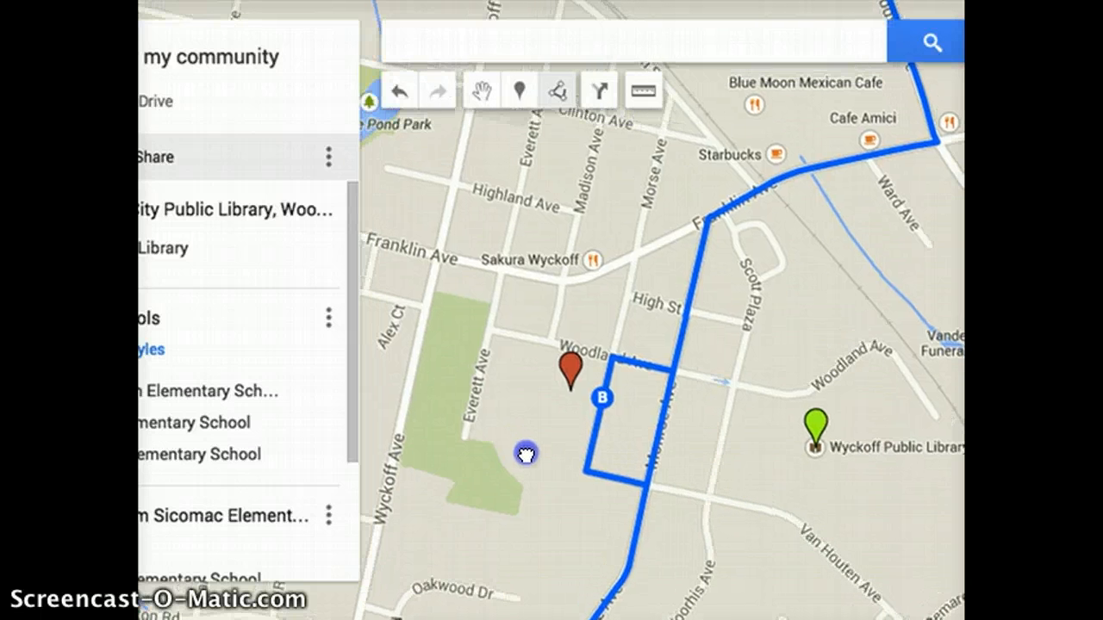